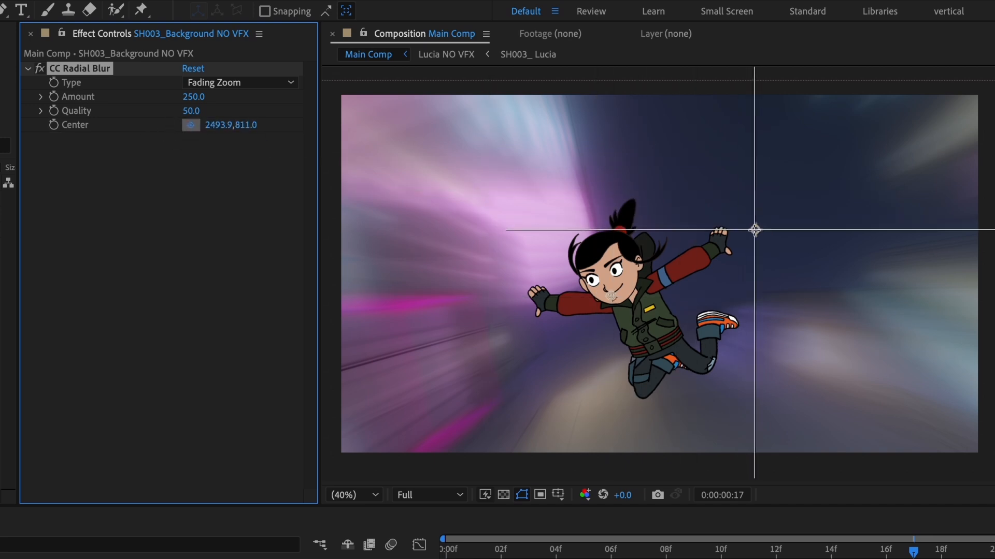
Place the background's CC Radial Blur center beyond the character's raised hand, at 2500.5, 814.4.
{"action": "left_click", "coordinate": [755, 229]}
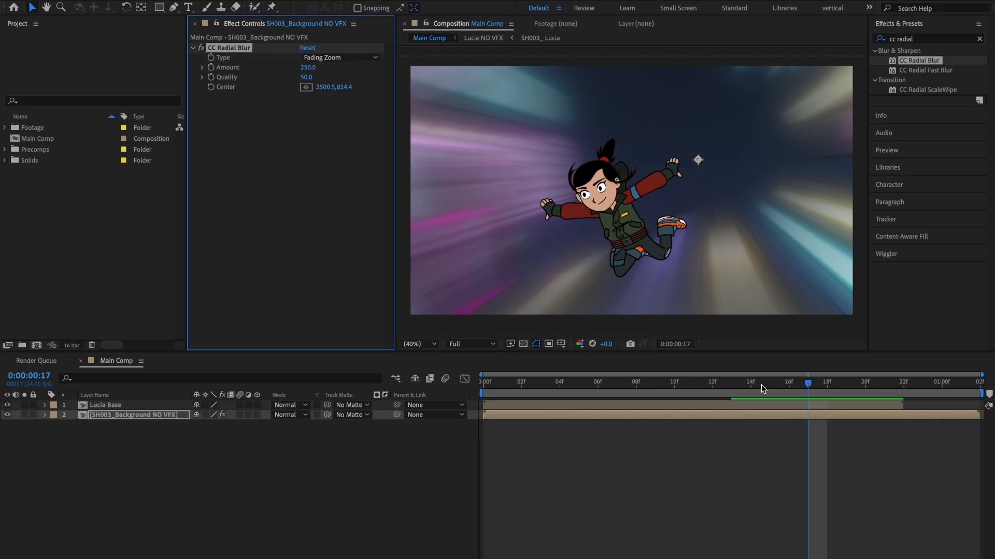
{"action": "left_click_drag", "start_coordinate": [762, 385], "coordinate": [988, 405]}
{"action": "left_click", "coordinate": [302, 237]}
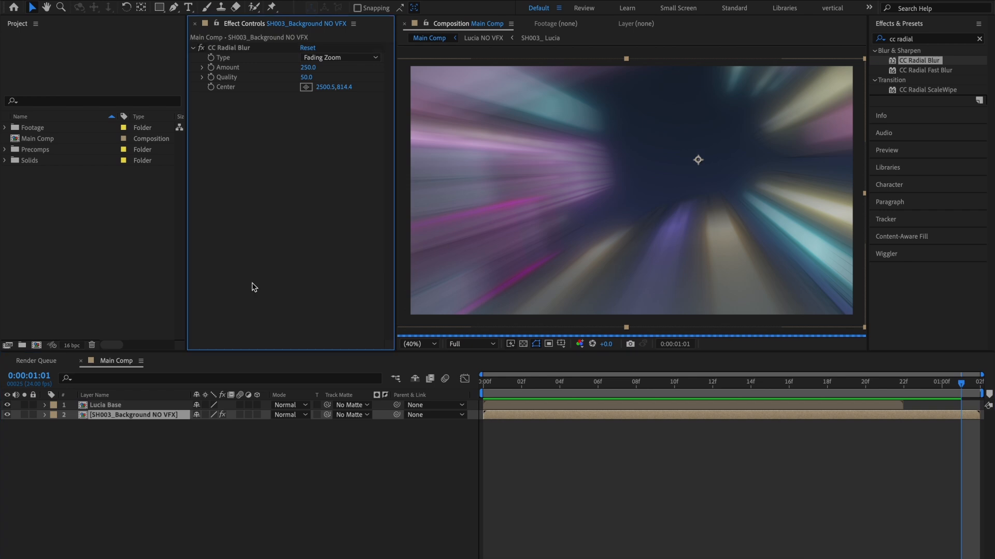
Create a new black solid in the main composition, 2000 px wide and 4000 px high.
{"action": "right_click", "coordinate": [186, 447]}
{"action": "mouse_move", "coordinate": [290, 423]}
{"action": "left_click", "coordinate": [396, 456]}
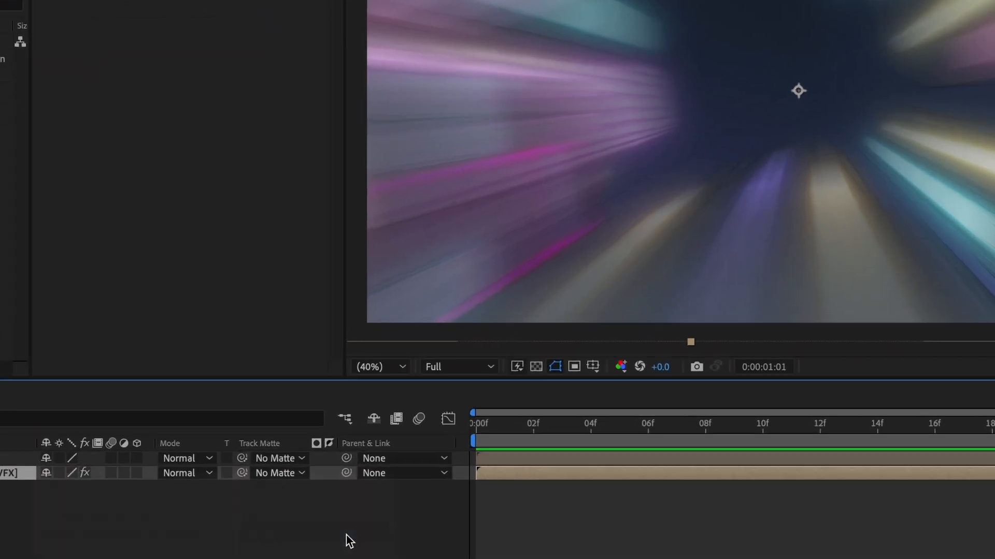
{"action": "left_click", "coordinate": [450, 216]}
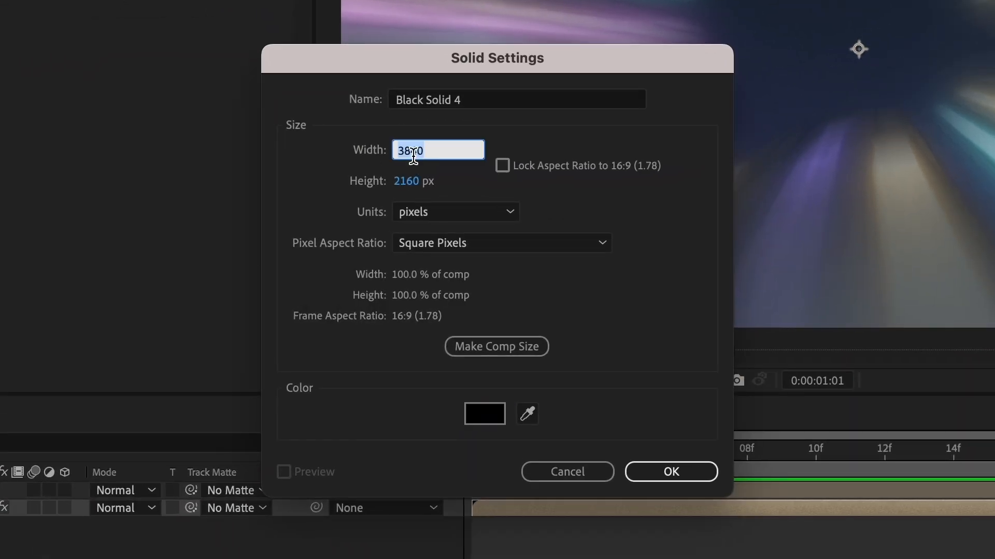
{"action": "type", "text": "2000"}
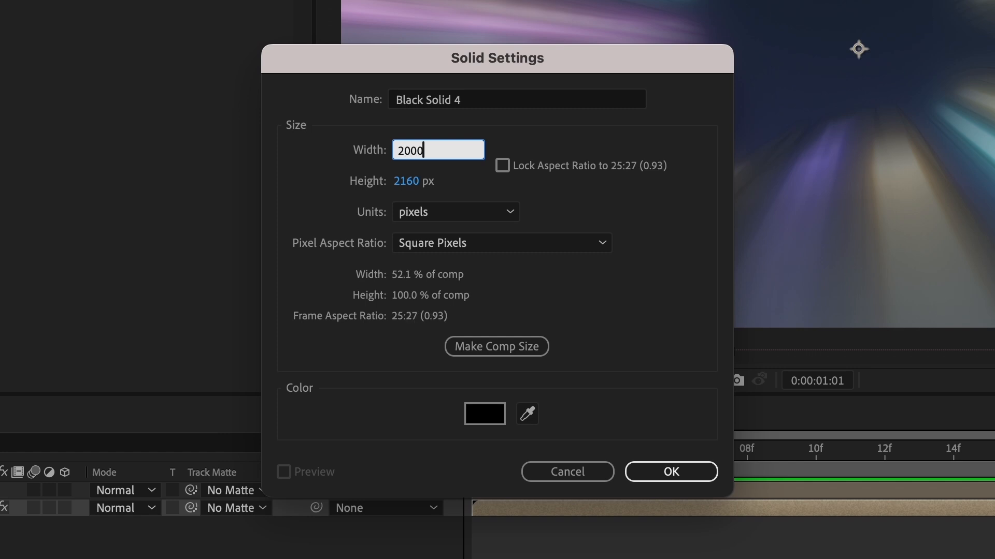
{"action": "key", "text": "Tab"}
{"action": "type", "text": "4000"}
{"action": "key", "text": "Return"}
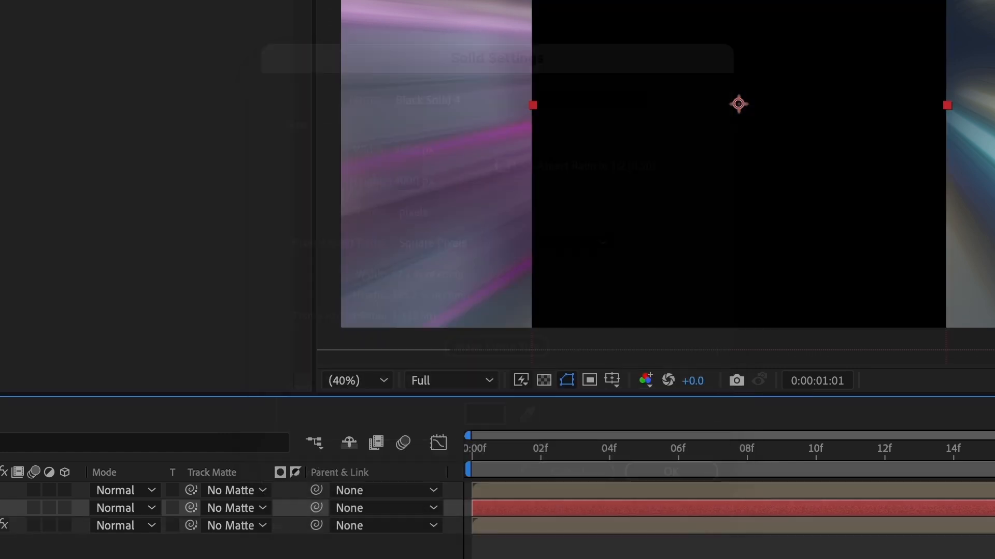
Pre-compose the black solid as "Action Lines", leaving all attributes in Main Comp.
{"action": "key", "text": "super+shift+c"}
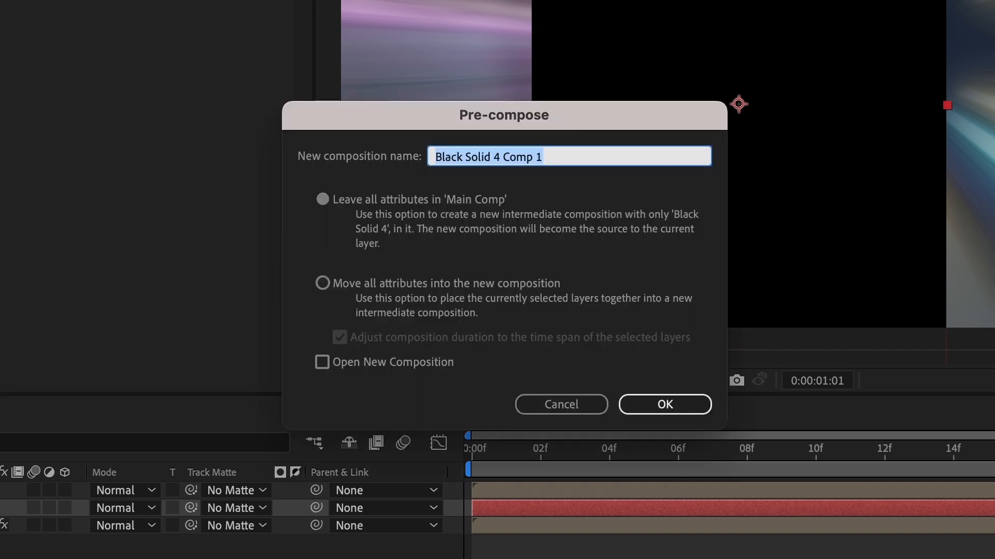
{"action": "type", "text": "Action L"}
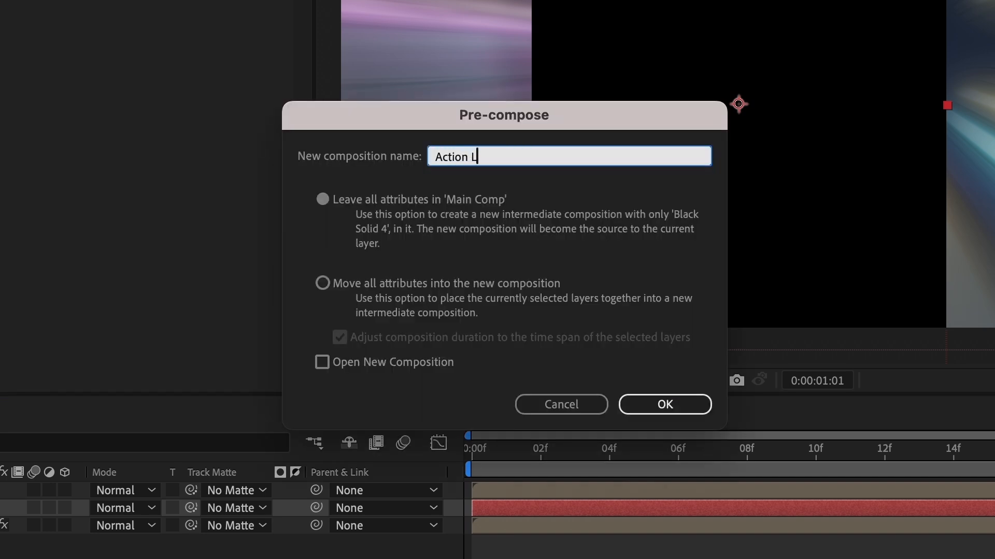
{"action": "type", "text": "ines"}
{"action": "key", "text": "Return"}
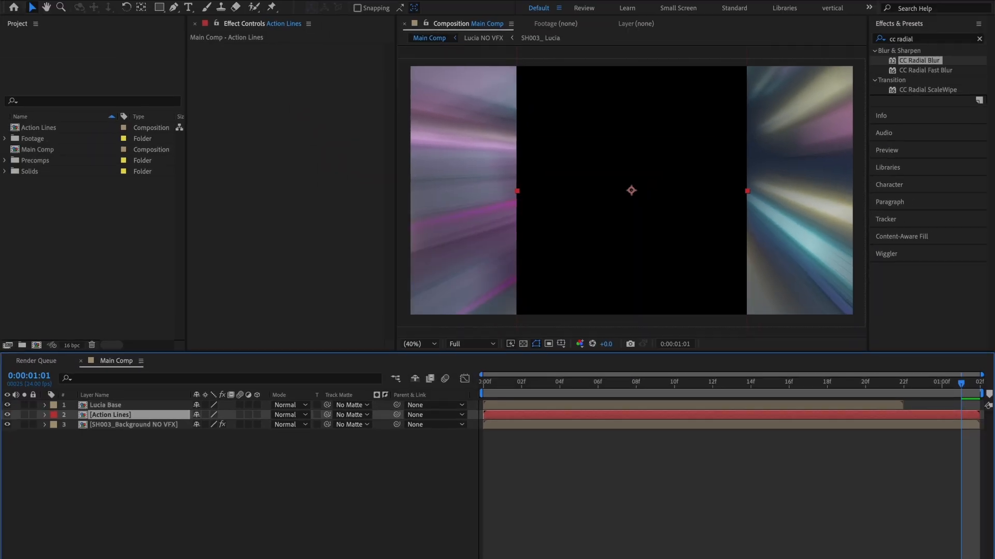
Open the Action Lines composition and set the black solid's rotation to 90°.
{"action": "double_click", "coordinate": [125, 417]}
{"action": "left_click", "coordinate": [127, 406]}
{"action": "key", "text": "r"}
{"action": "left_click", "coordinate": [207, 415]}
{"action": "key", "text": "Return"}
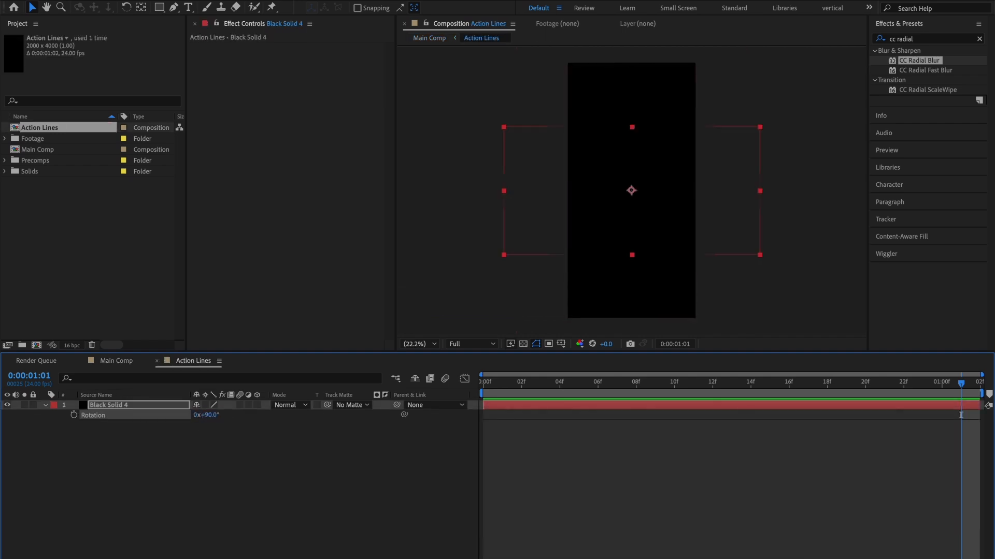
Scale the black solid in Action Lines to 400%.
{"action": "key", "text": "s"}
{"action": "left_click", "coordinate": [207, 415]}
{"action": "type", "text": "400"}
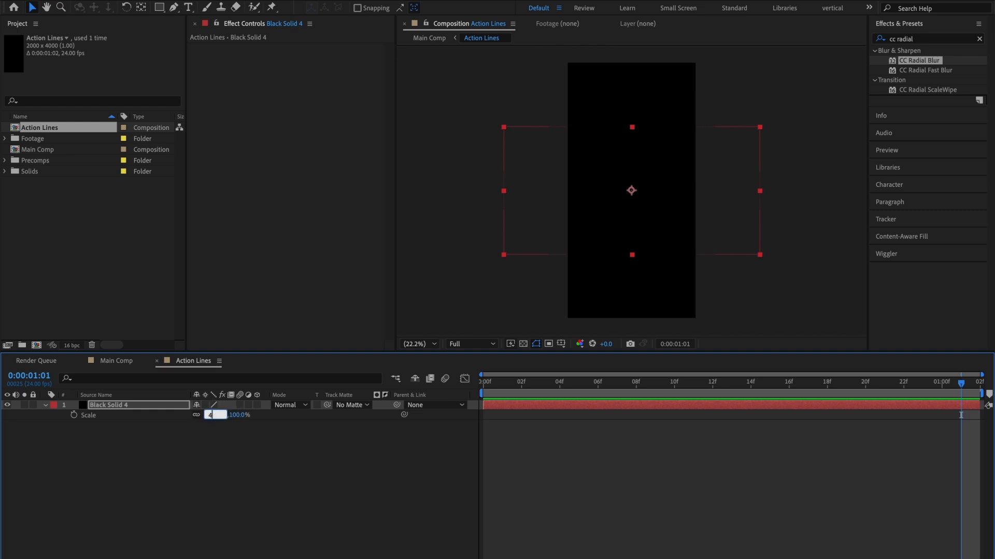
{"action": "key", "text": "Return"}
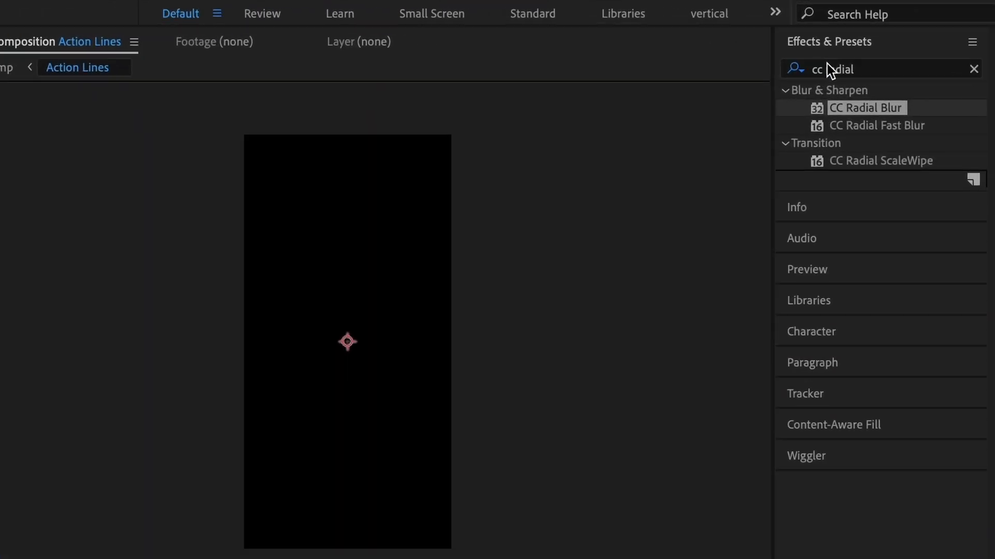
Apply the Fractal Noise effect to the black solid and set its fractal type to Dynamic.
{"action": "left_click", "coordinate": [901, 36]}
{"action": "type", "text": "Fracta"}
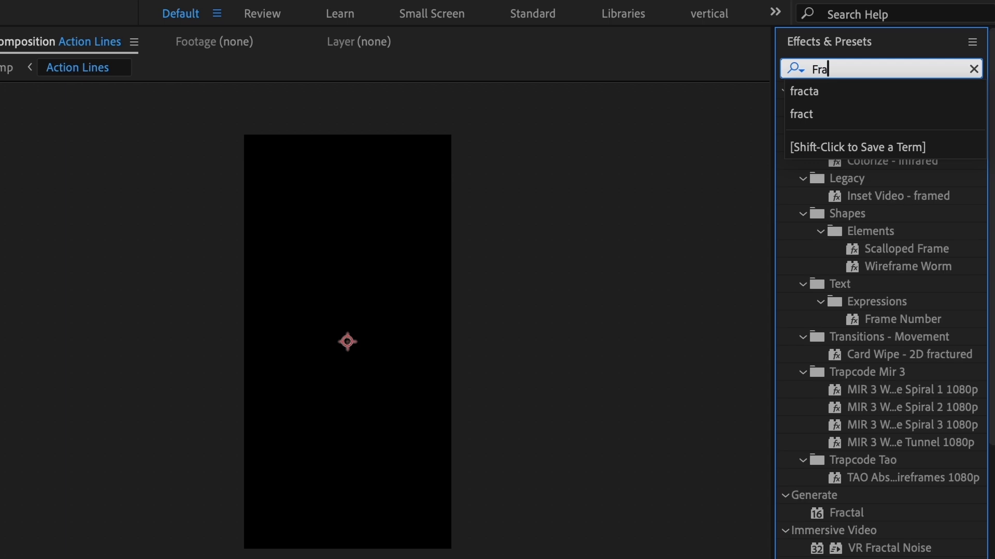
{"action": "left_click_drag", "start_coordinate": [886, 178], "coordinate": [234, 106]}
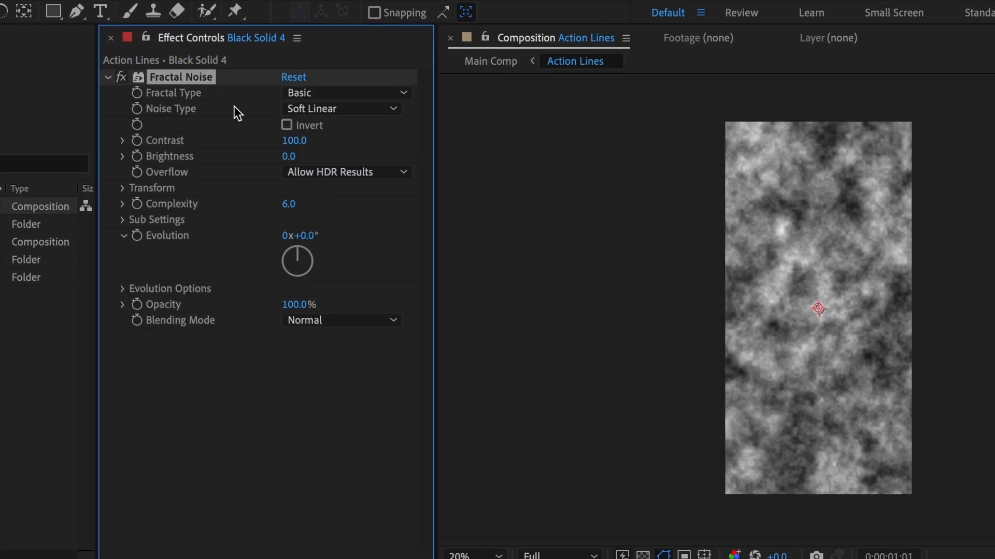
{"action": "left_click", "coordinate": [307, 94]}
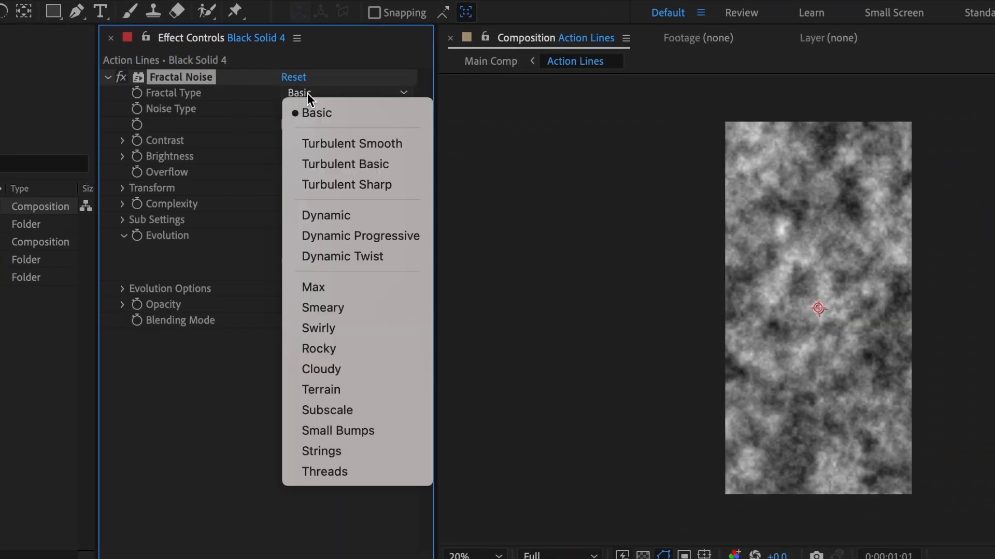
{"action": "left_click", "coordinate": [328, 216]}
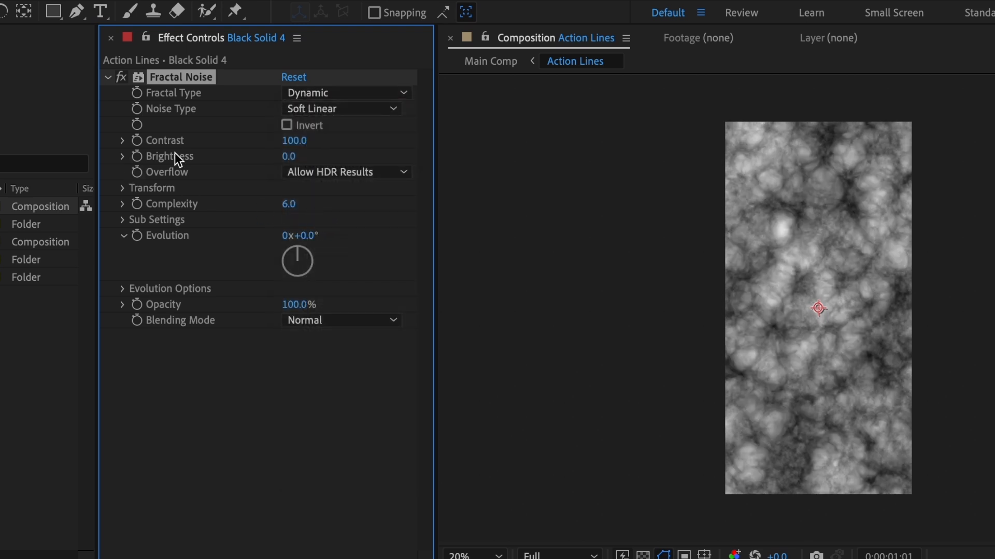
Set the Fractal Noise contrast to 500 and its brightness to -150.
{"action": "left_click", "coordinate": [292, 142]}
{"action": "type", "text": "500"}
{"action": "key", "text": "Return"}
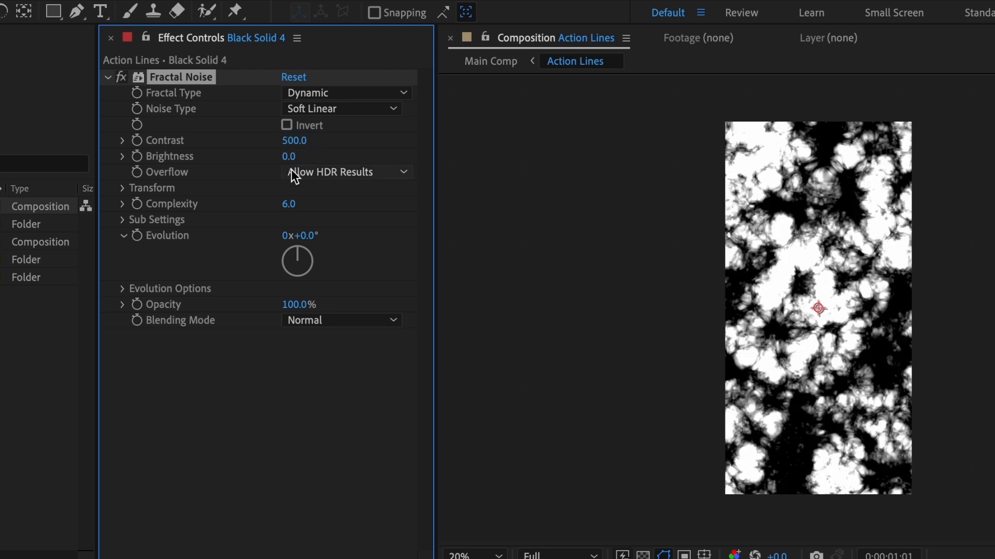
{"action": "left_click", "coordinate": [291, 157]}
{"action": "type", "text": "-1"}
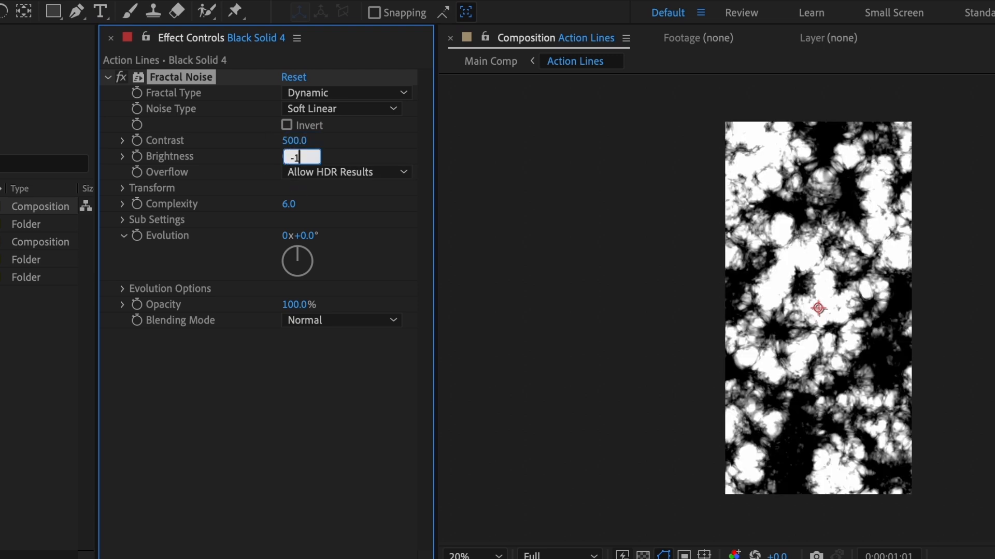
{"action": "type", "text": "50"}
{"action": "key", "text": "Return"}
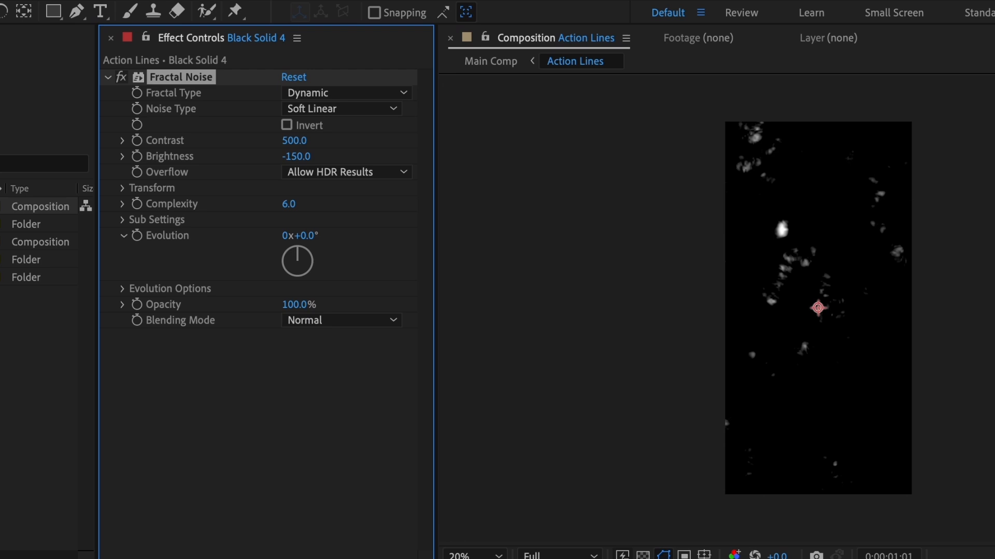
Turn off Uniform Scaling in the Fractal Noise transform and set Scale Width to 2000 and Scale Height to 10.
{"action": "left_click", "coordinate": [123, 188]}
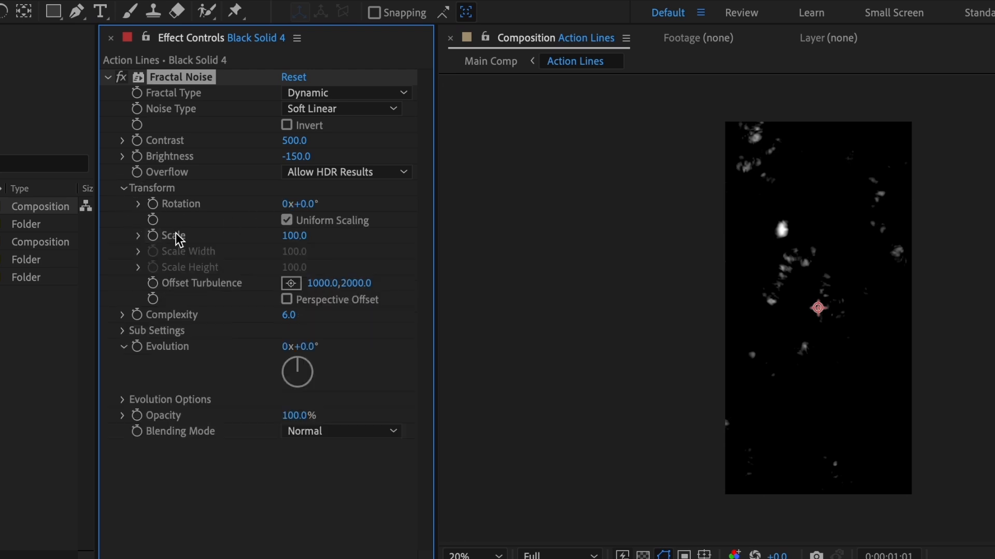
{"action": "left_click", "coordinate": [287, 221]}
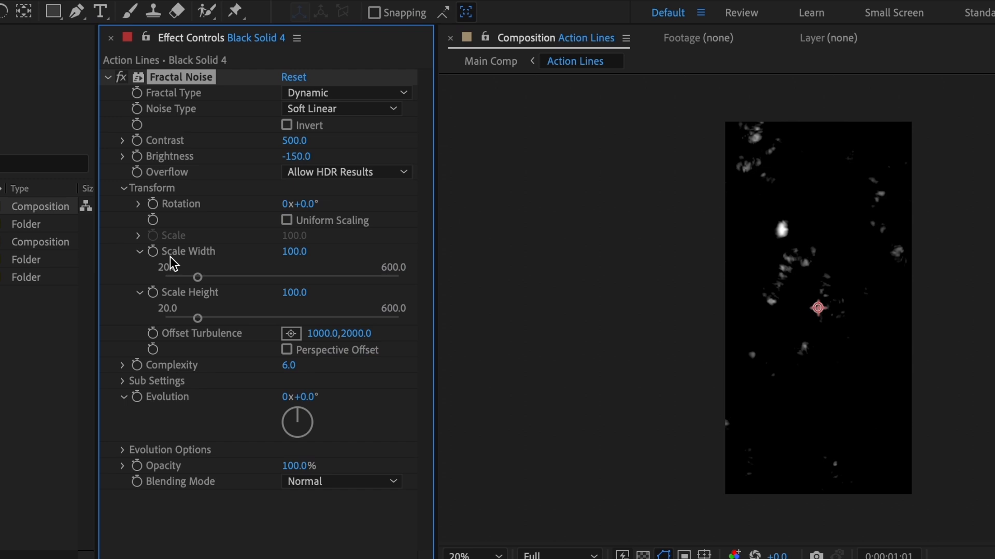
{"action": "left_click", "coordinate": [291, 253]}
{"action": "type", "text": "2"}
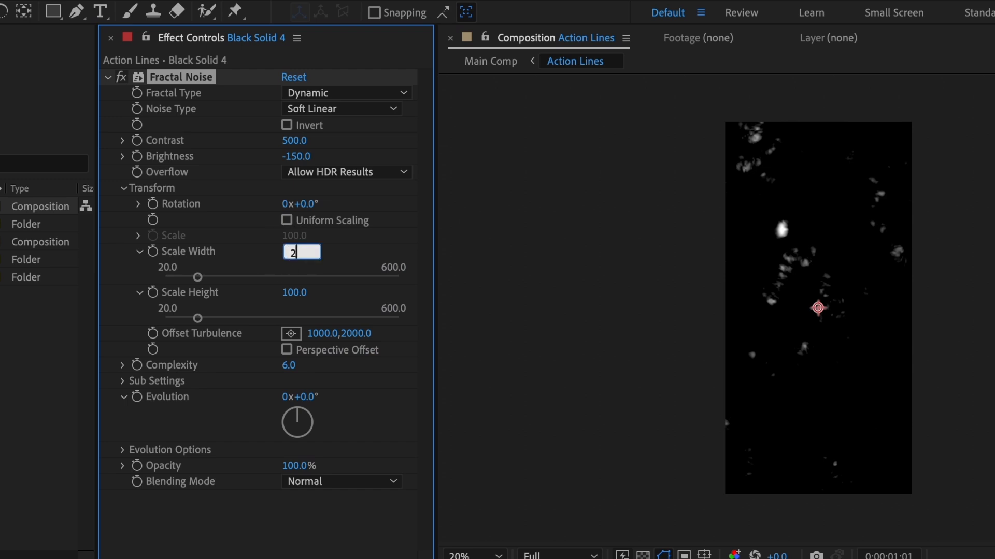
{"action": "key", "text": "Return"}
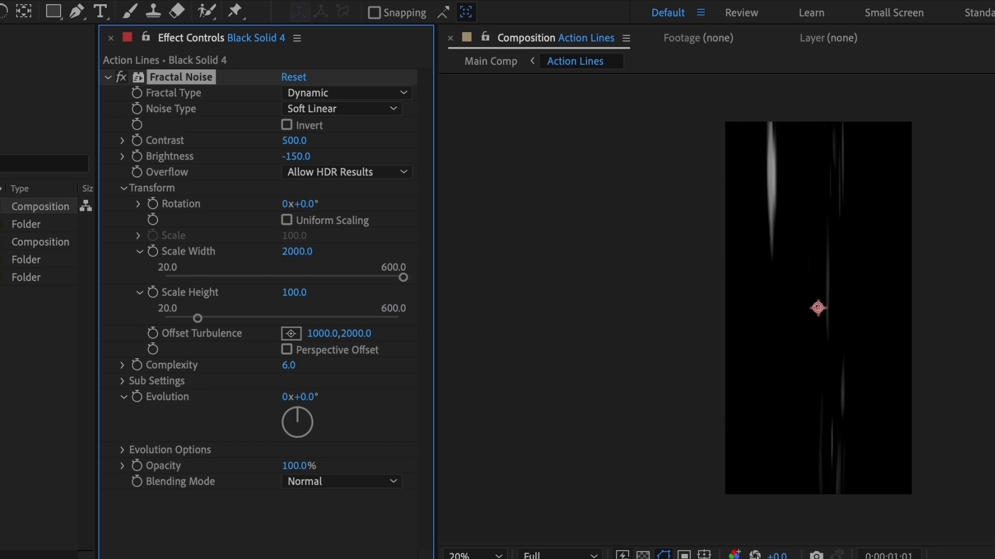
{"action": "type", "text": "10"}
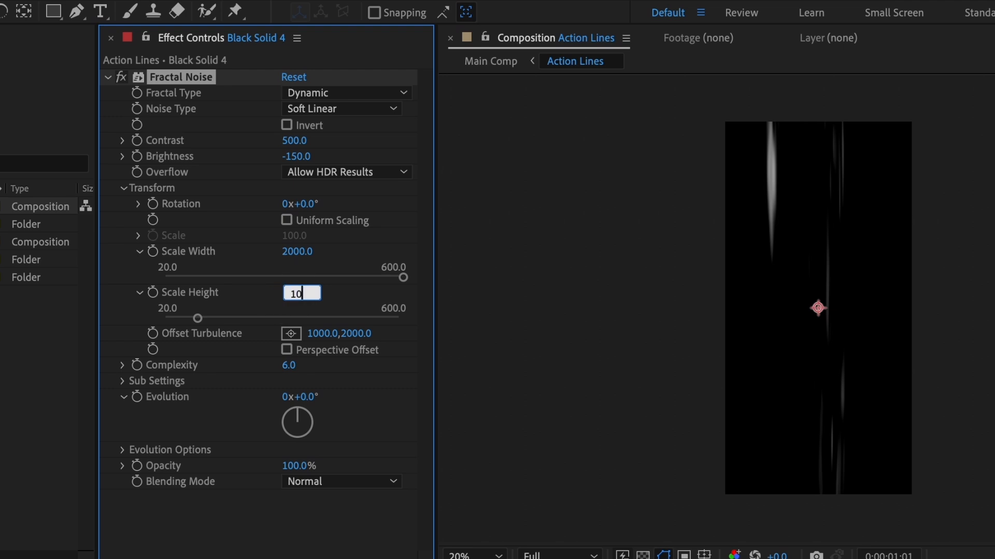
{"action": "key", "text": "Return"}
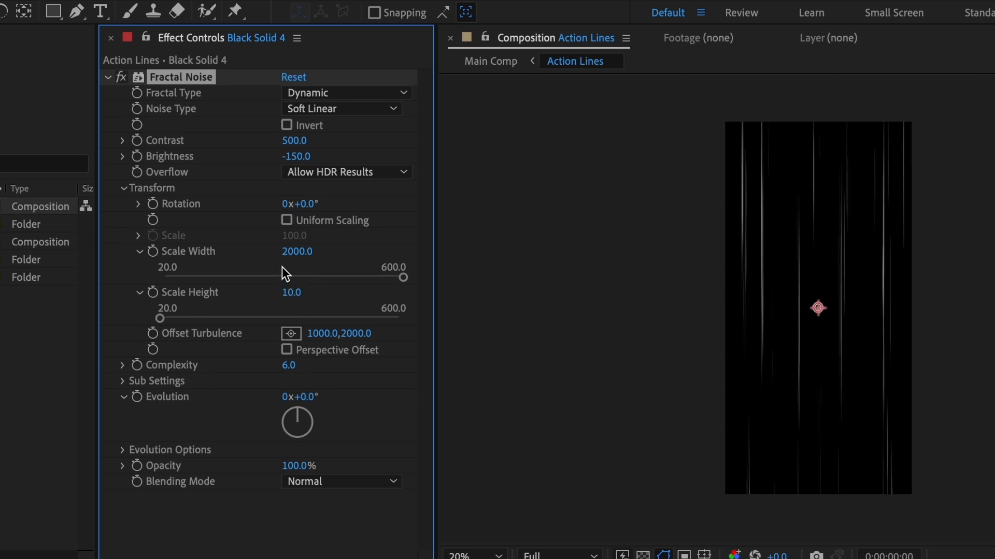
Keyframe Offset Turbulence at the first frame, set its X value to -4000 at the last frame, and preview the streaks.
{"action": "left_click", "coordinate": [153, 333]}
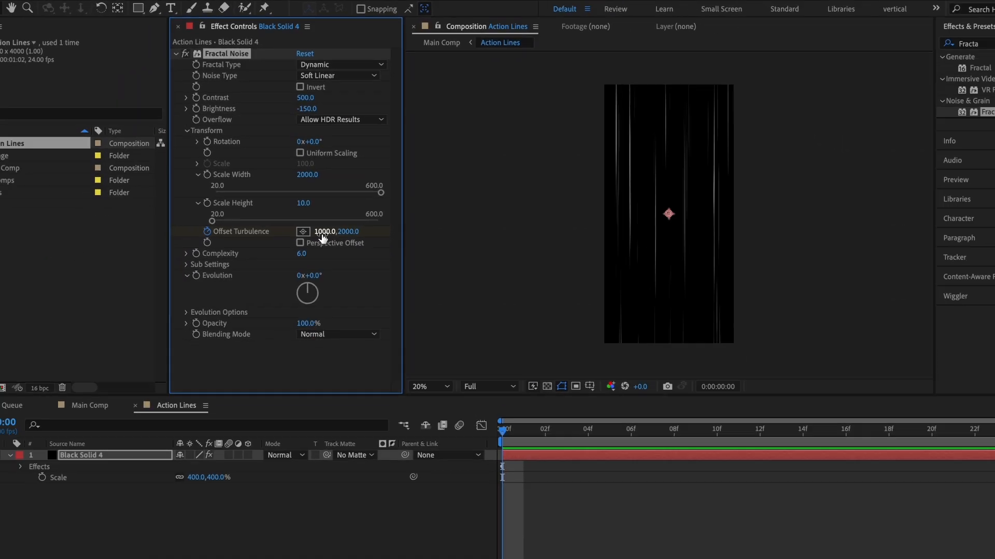
{"action": "key", "text": "End"}
{"action": "left_click", "coordinate": [322, 207]}
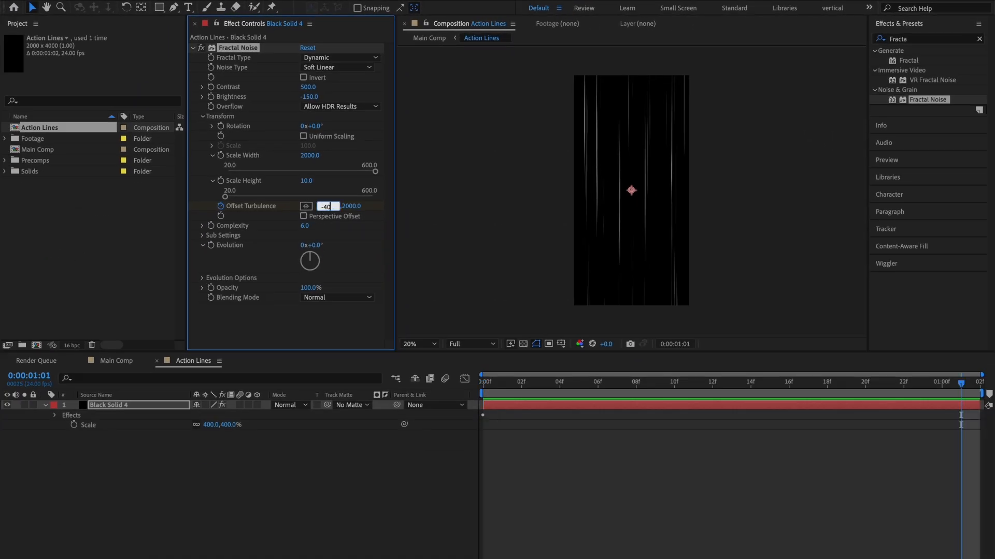
{"action": "key", "text": "Return"}
{"action": "key", "text": "space"}
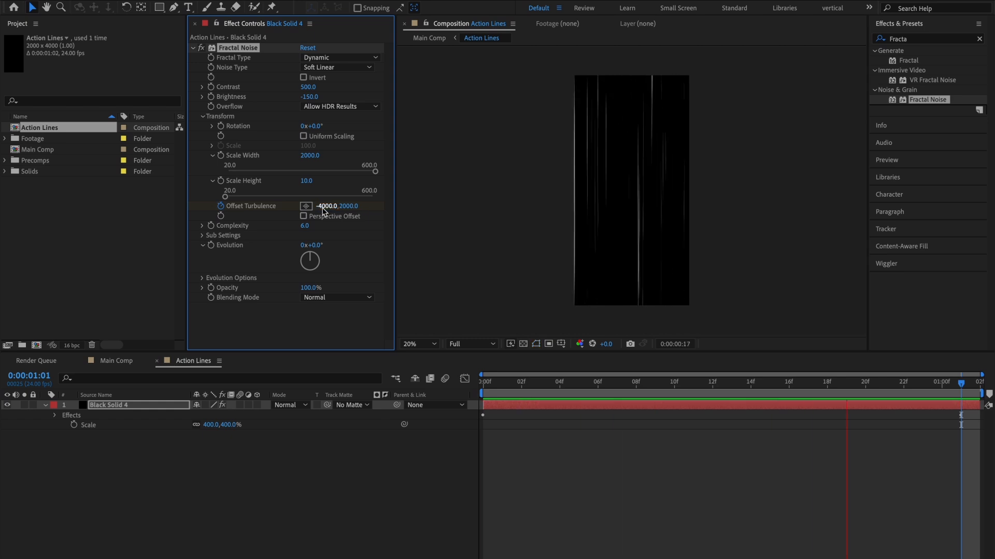
{"action": "key", "text": "space"}
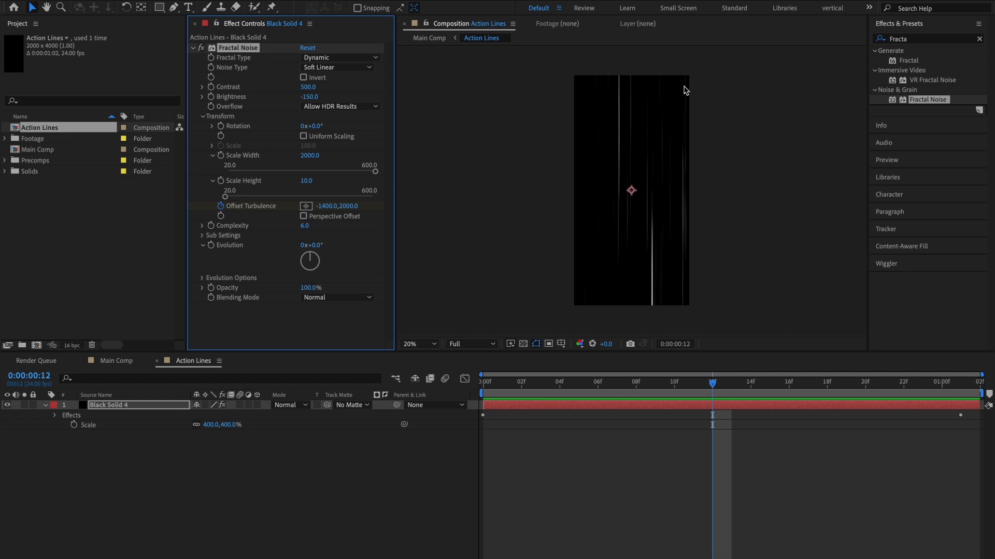
Add a full-layer rectangular mask to the black solid and lower its upper edge to just below the composition's top.
{"action": "key", "text": "Home"}
{"action": "left_click", "coordinate": [158, 405]}
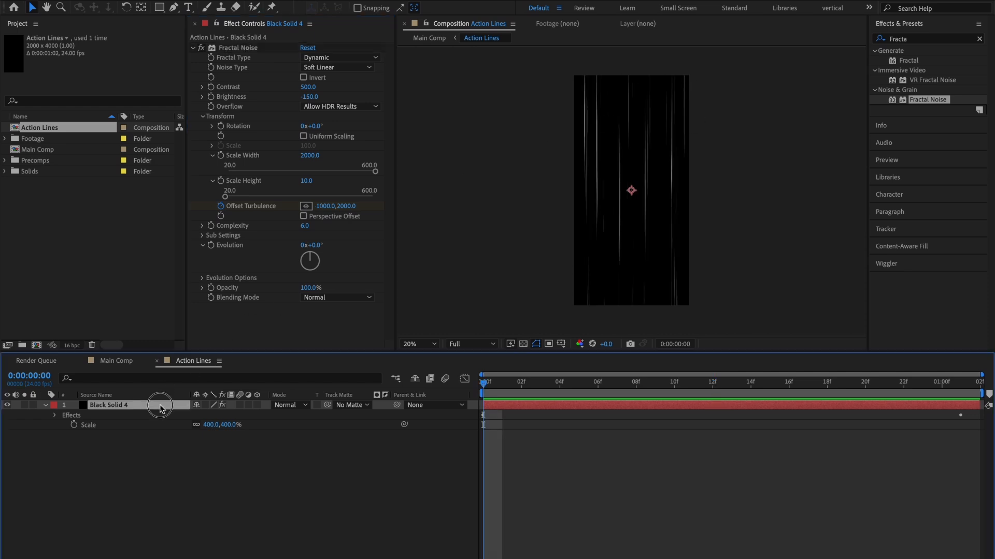
{"action": "double_click", "coordinate": [160, 12]}
{"action": "key", "text": "comma"}
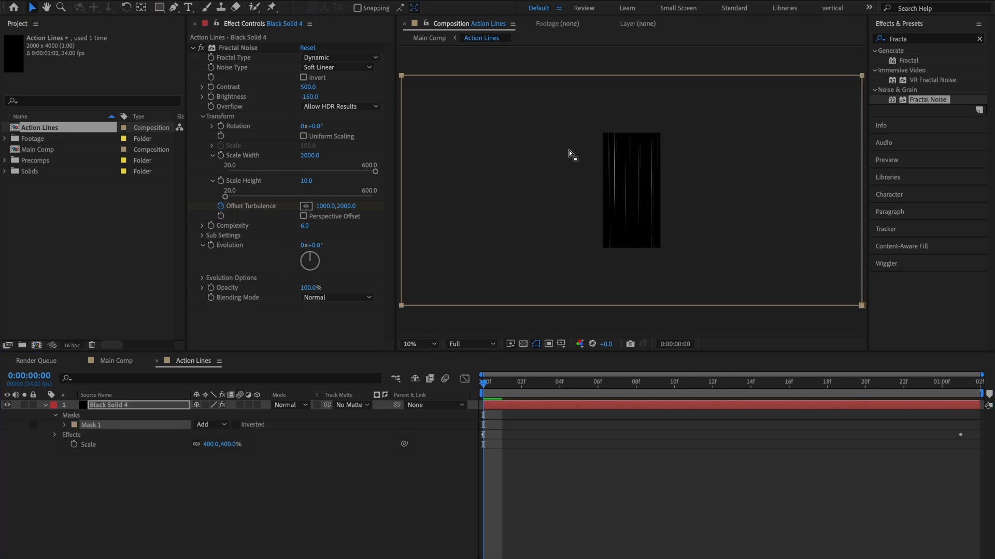
{"action": "left_click_drag", "start_coordinate": [518, 75], "coordinate": [528, 158]}
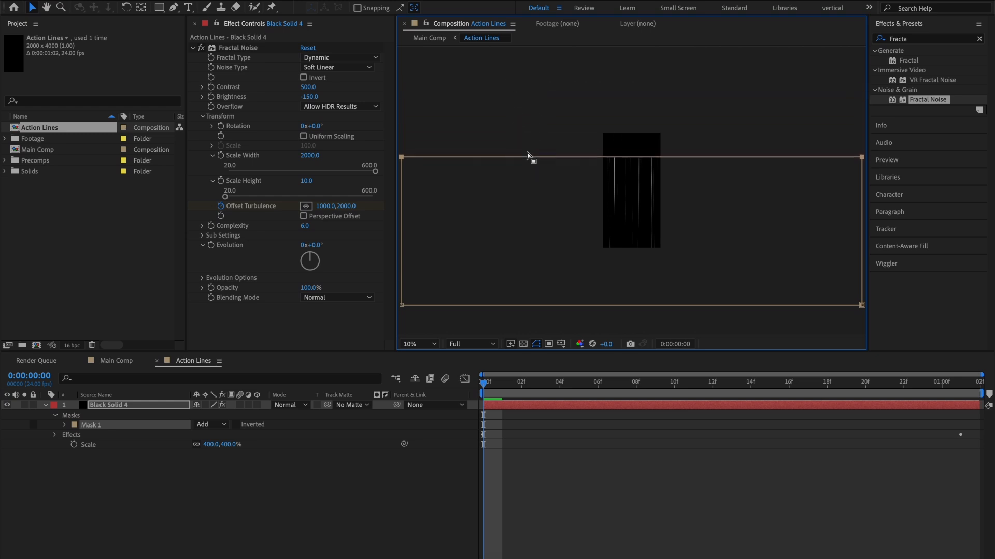
Set Mask 1's feather to 500 pixels, fit the composition in the viewer, and preview the result.
{"action": "key", "text": "f"}
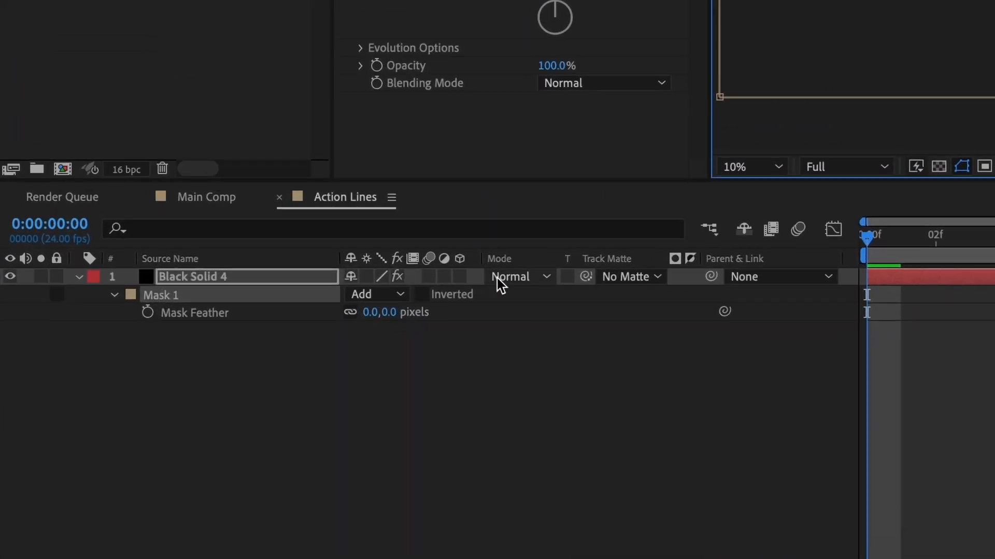
{"action": "left_click", "coordinate": [211, 426]}
{"action": "type", "text": "500"}
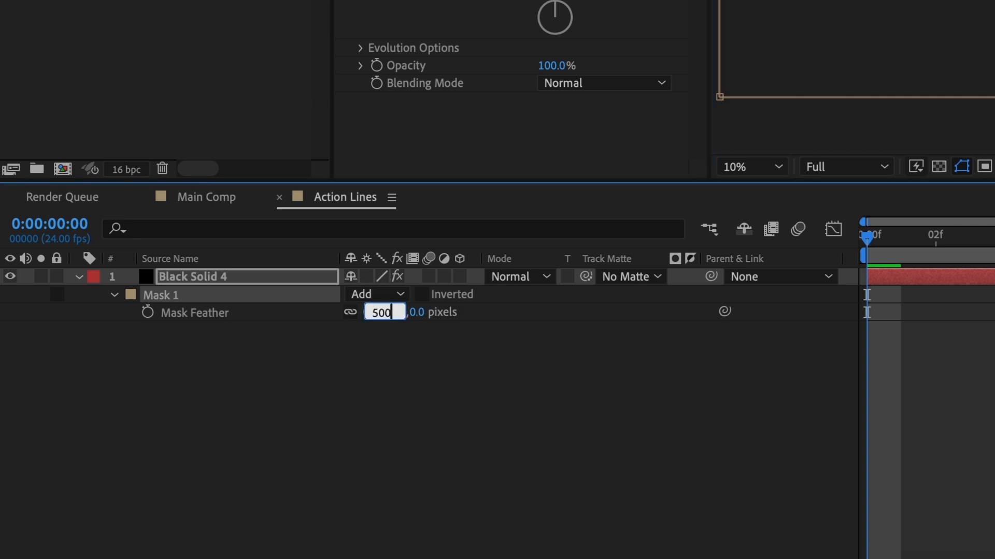
{"action": "key", "text": "Return"}
{"action": "left_click", "coordinate": [751, 167]}
{"action": "left_click", "coordinate": [750, 210]}
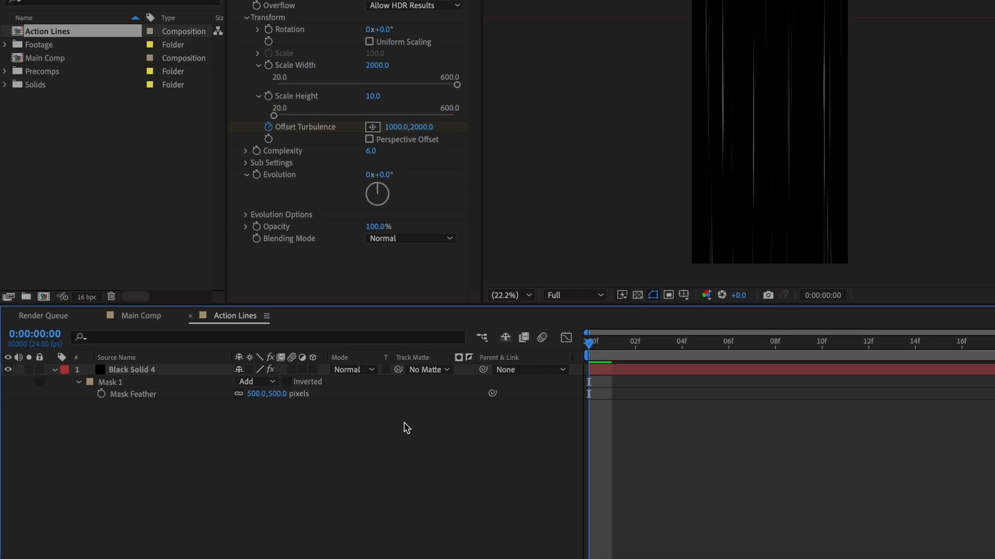
{"action": "key", "text": "space"}
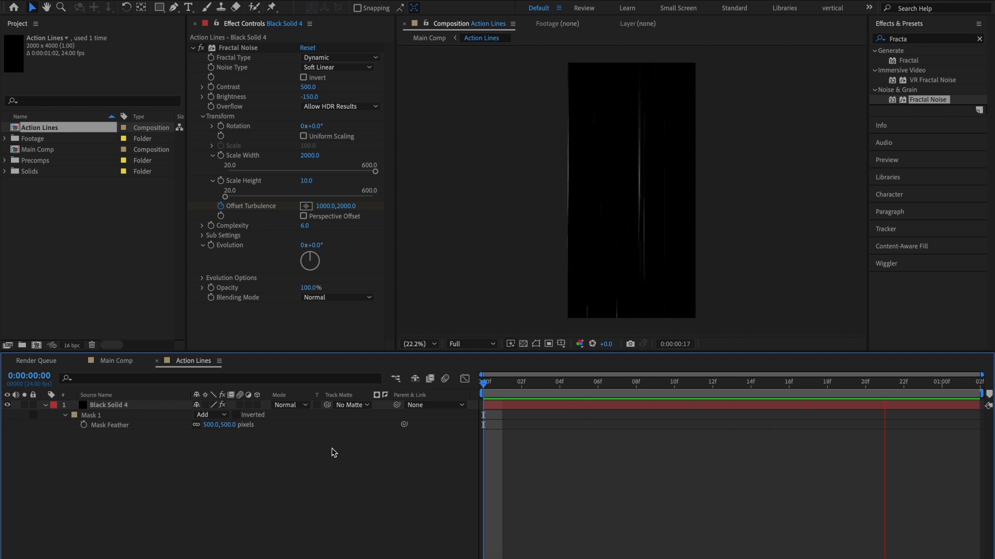
{"action": "key", "text": "space"}
Create a white solid above the black solid in the Action Lines composition.
{"action": "right_click", "coordinate": [230, 473]}
{"action": "mouse_move", "coordinate": [287, 424]}
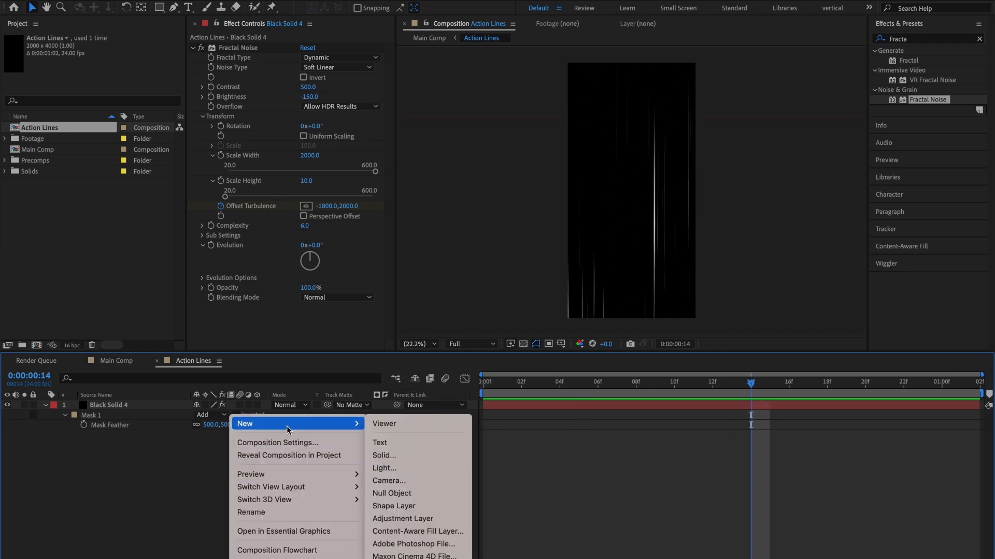
{"action": "left_click", "coordinate": [397, 452]}
{"action": "key", "text": "Return"}
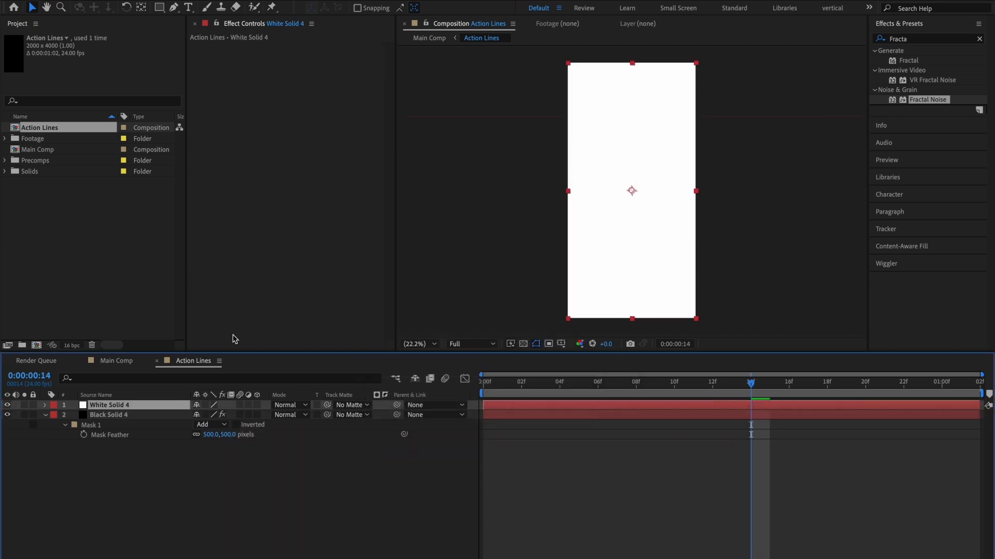
Place the white solid beneath the black solid, use Black Solid 4 as its luma track matte, and check the transparency.
{"action": "left_click_drag", "start_coordinate": [170, 406], "coordinate": [166, 435]}
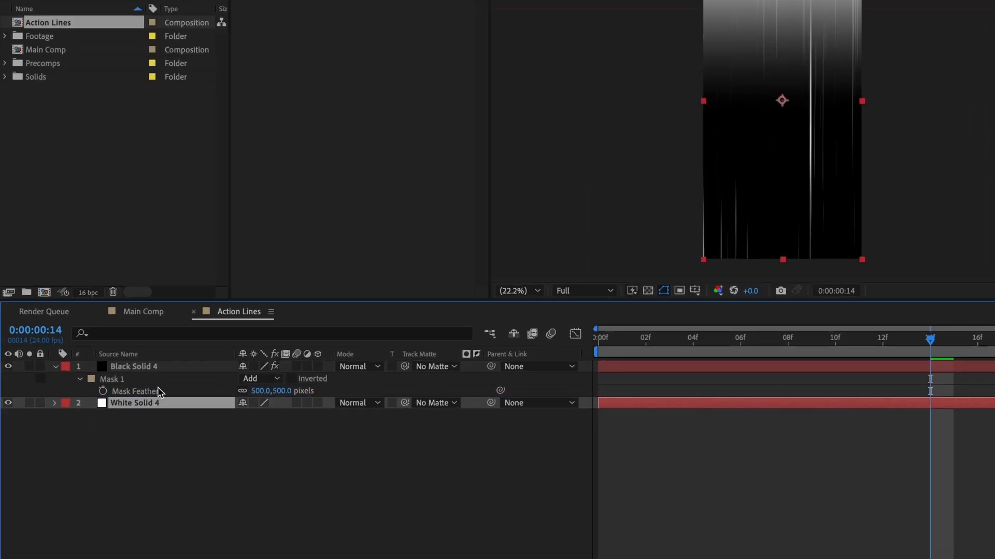
{"action": "left_click", "coordinate": [633, 334]}
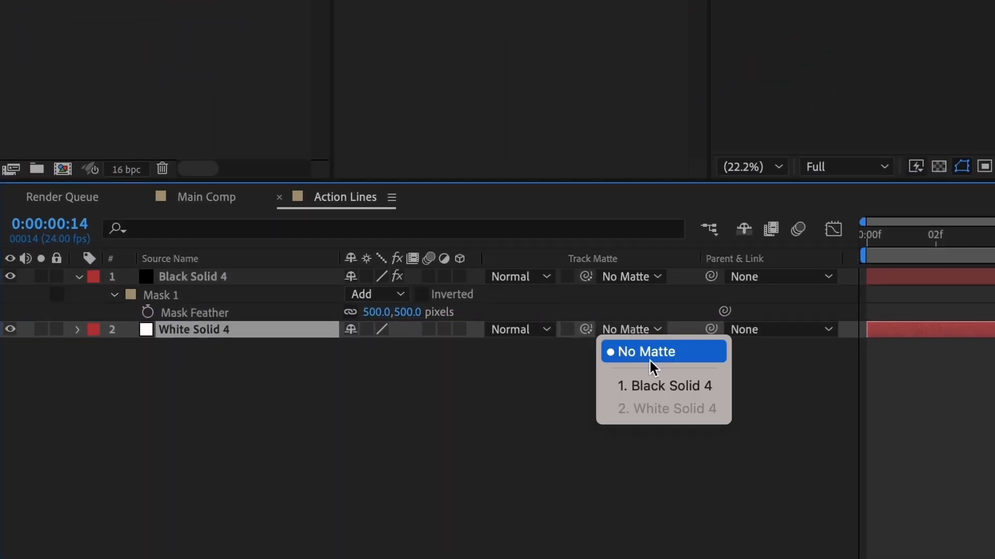
{"action": "left_click", "coordinate": [656, 385]}
{"action": "left_click", "coordinate": [676, 330]}
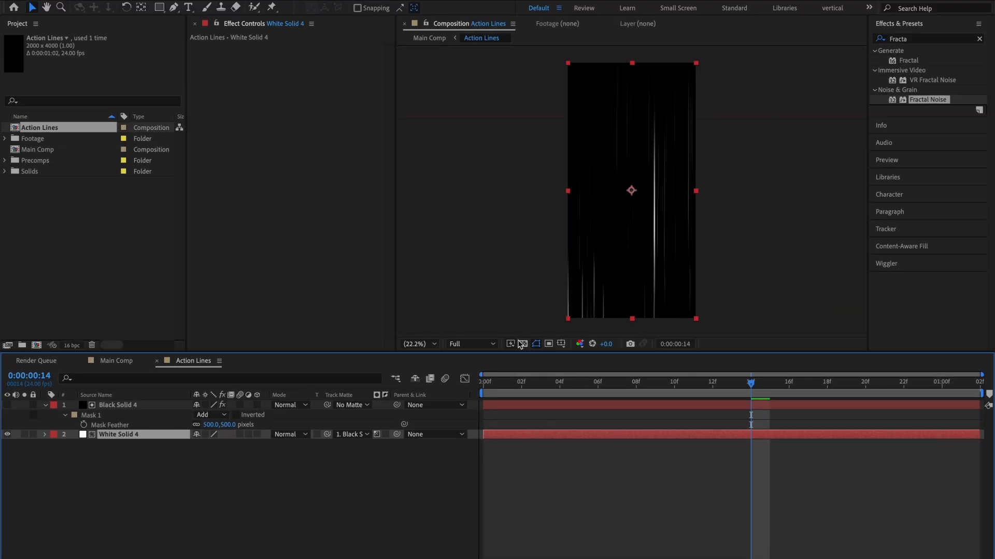
{"action": "left_click", "coordinate": [523, 345]}
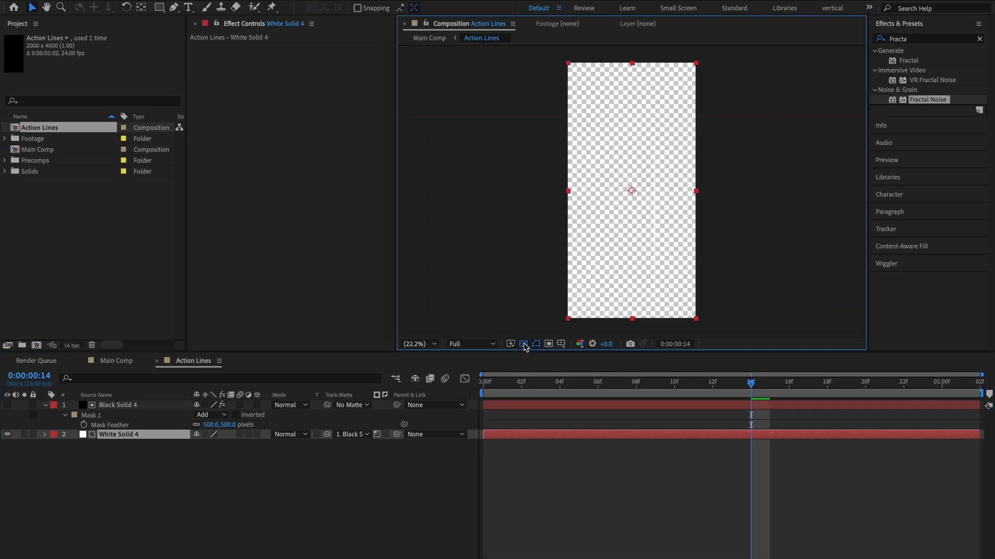
{"action": "left_click", "coordinate": [523, 344]}
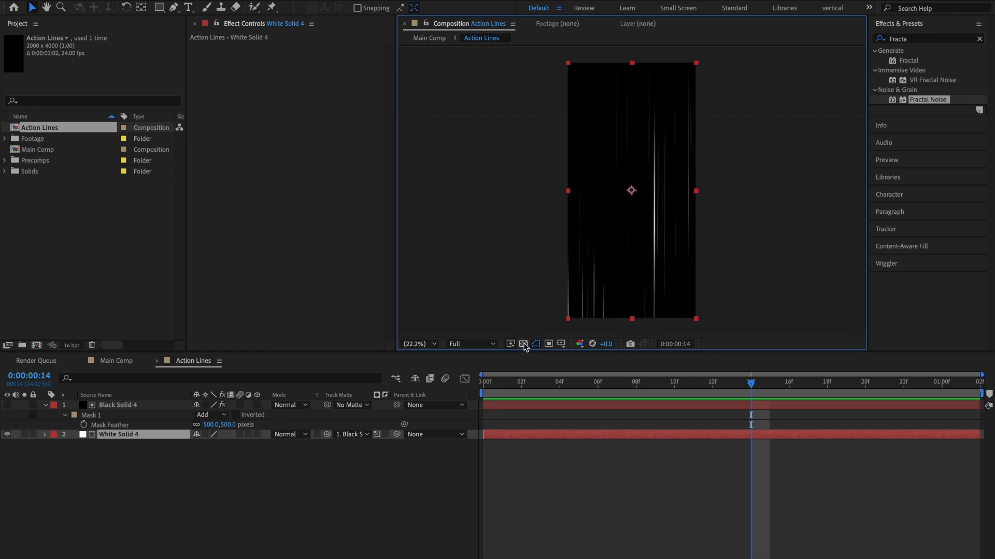
Return to Main Comp, solo the Action Lines layer, and apply the CC Cylinder effect to it.
{"action": "left_click", "coordinate": [157, 361]}
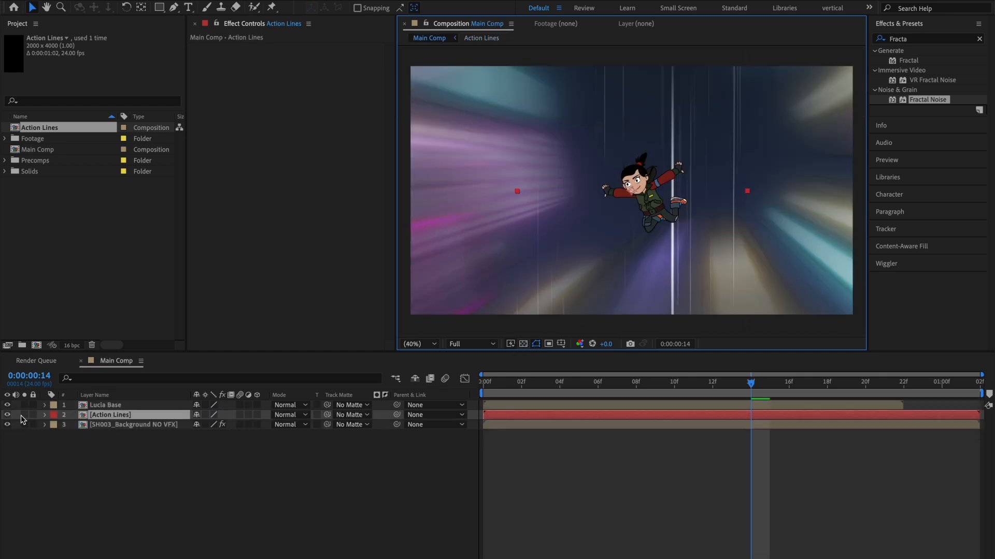
{"action": "left_click", "coordinate": [21, 416]}
{"action": "left_click", "coordinate": [904, 40]}
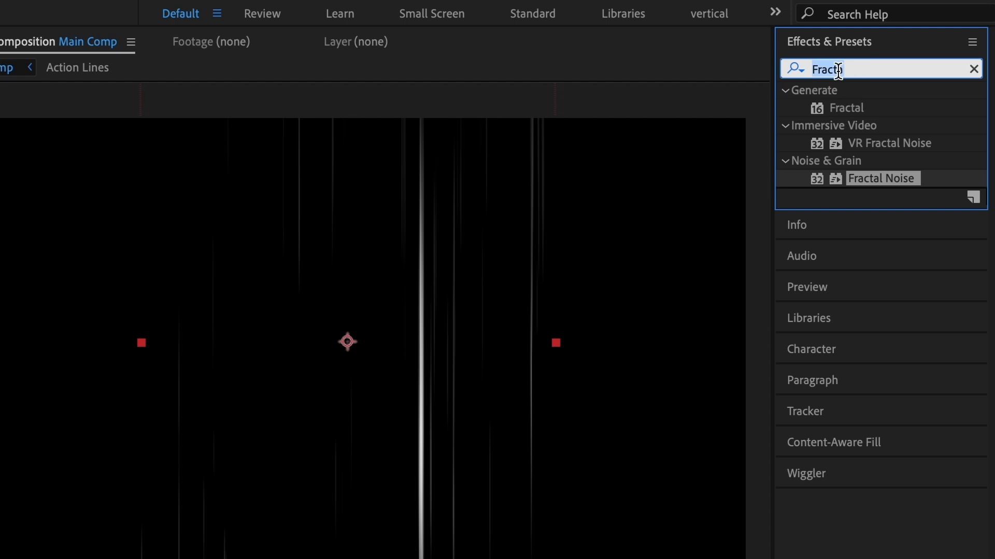
{"action": "type", "text": "cc cy"}
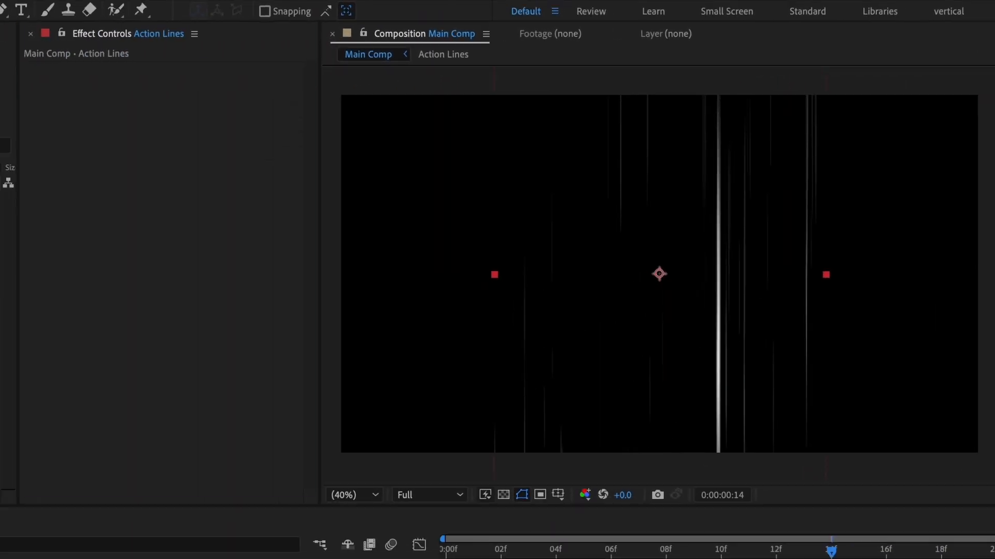
{"action": "double_click", "coordinate": [854, 108]}
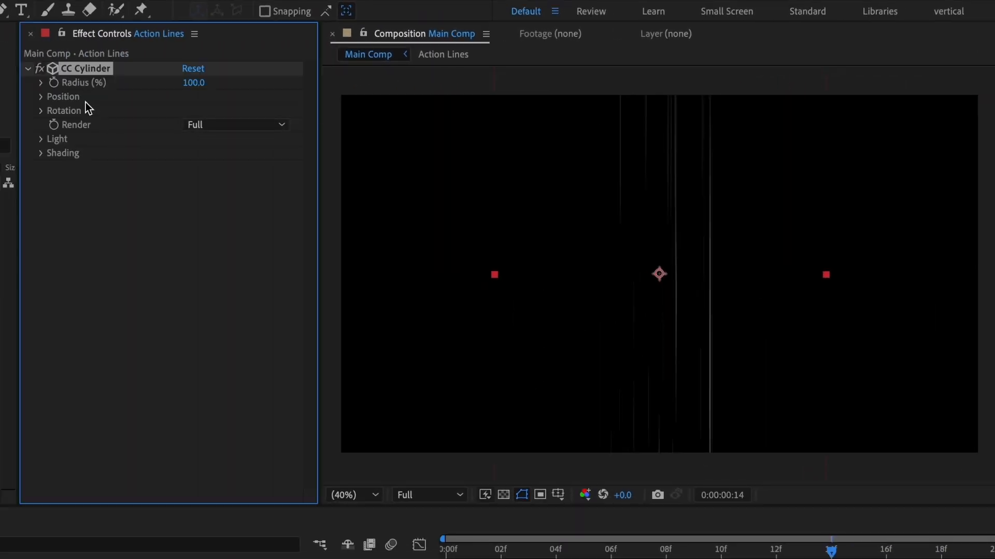
Set CC Cylinder's Rotation X to -90° and preview the resulting lines.
{"action": "left_click", "coordinate": [41, 110]}
{"action": "left_click", "coordinate": [209, 126]}
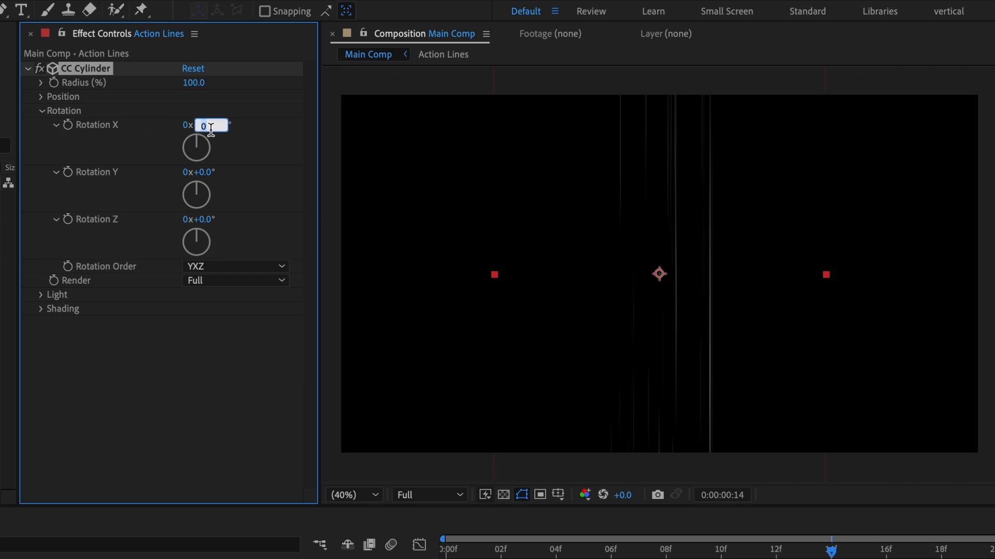
{"action": "type", "text": "-90"}
{"action": "key", "text": "Return"}
{"action": "key", "text": "space"}
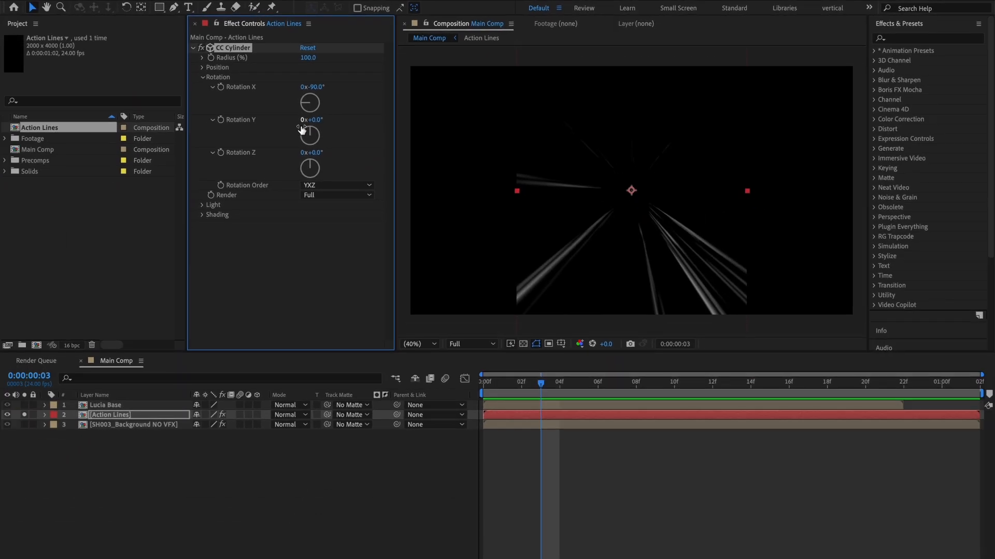
Scale the Action Lines layer to 300% and set CC Cylinder's Radius to 50%.
{"action": "key", "text": "s"}
{"action": "left_click", "coordinate": [214, 424]}
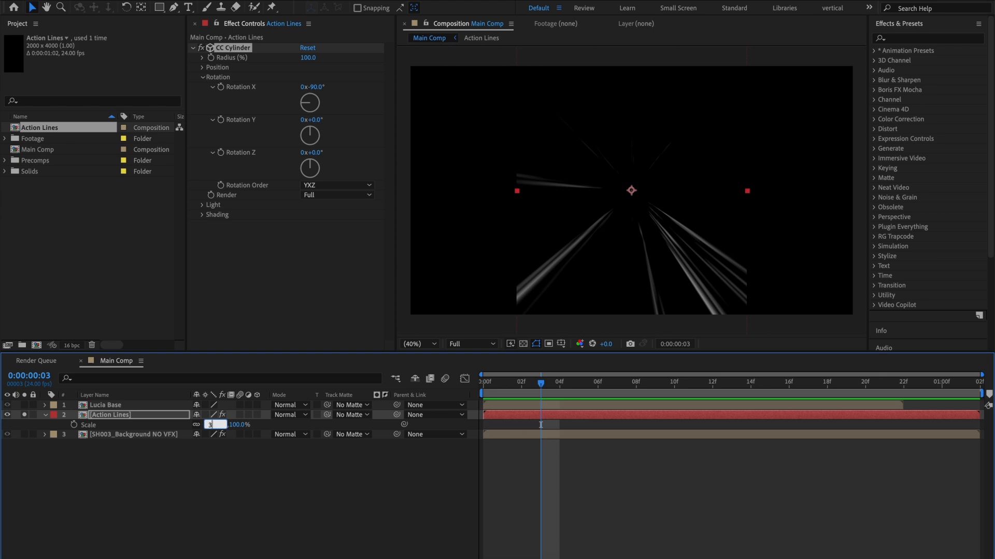
{"action": "type", "text": "300"}
{"action": "key", "text": "Return"}
{"action": "left_click", "coordinate": [309, 58]}
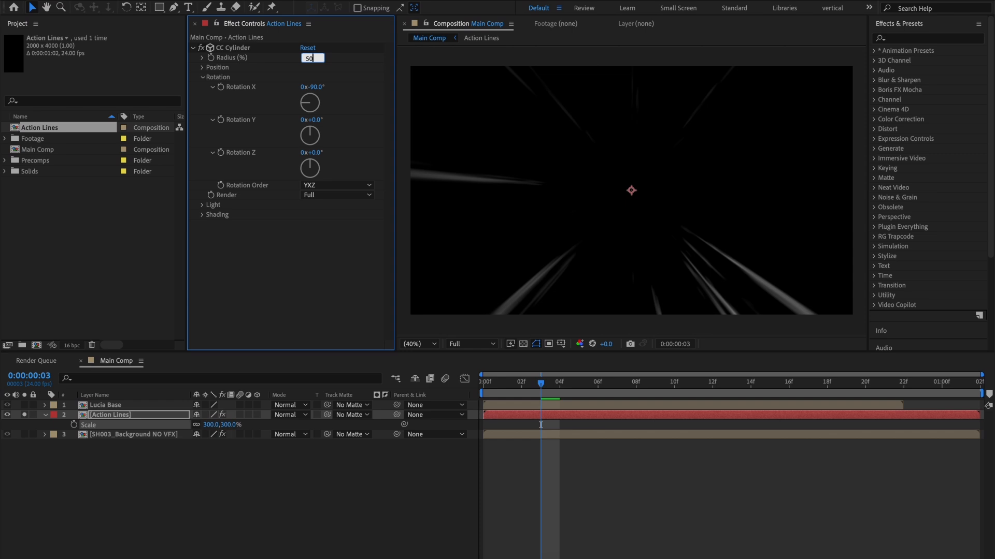
{"action": "type", "text": "50"}
{"action": "key", "text": "Return"}
Unsolo the Action Lines layer and move its center up and right, close to the flying character.
{"action": "left_click", "coordinate": [25, 415]}
{"action": "left_click", "coordinate": [643, 206]}
{"action": "mouse_move", "coordinate": [643, 207]}
{"action": "left_mouse_down"}
{"action": "mouse_move", "coordinate": [689, 200]}
{"action": "mouse_move", "coordinate": [686, 184]}
{"action": "left_mouse_up"}
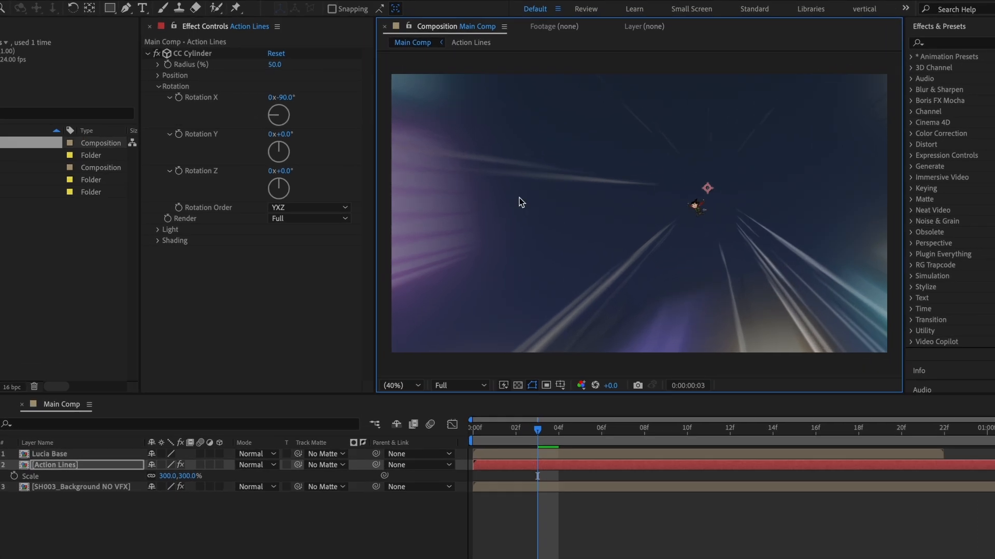
Set CC Cylinder's Rotation Order to XYZ and Rotation Y to 1°, and recenter the lines on the distant character.
{"action": "left_click", "coordinate": [310, 201]}
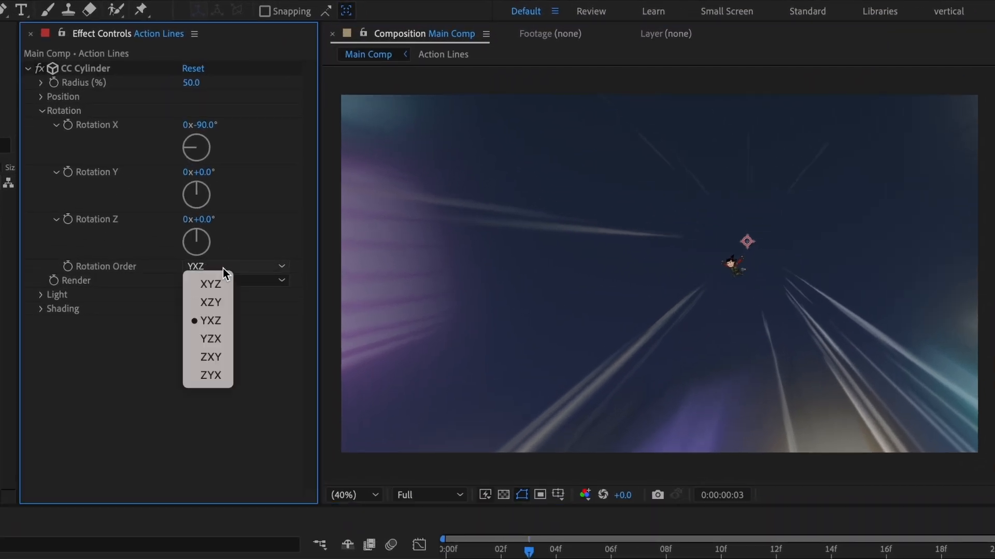
{"action": "left_click", "coordinate": [219, 285]}
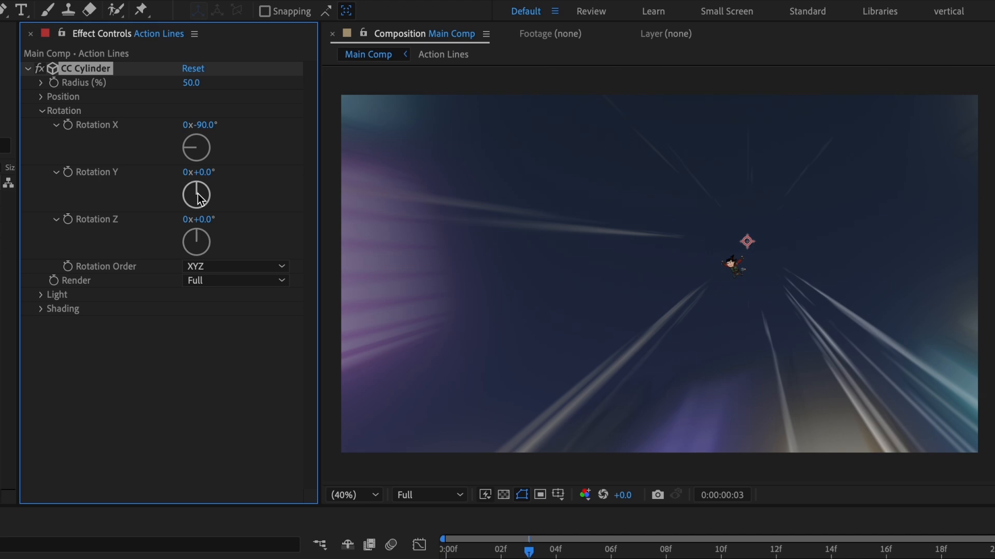
{"action": "left_click", "coordinate": [205, 175]}
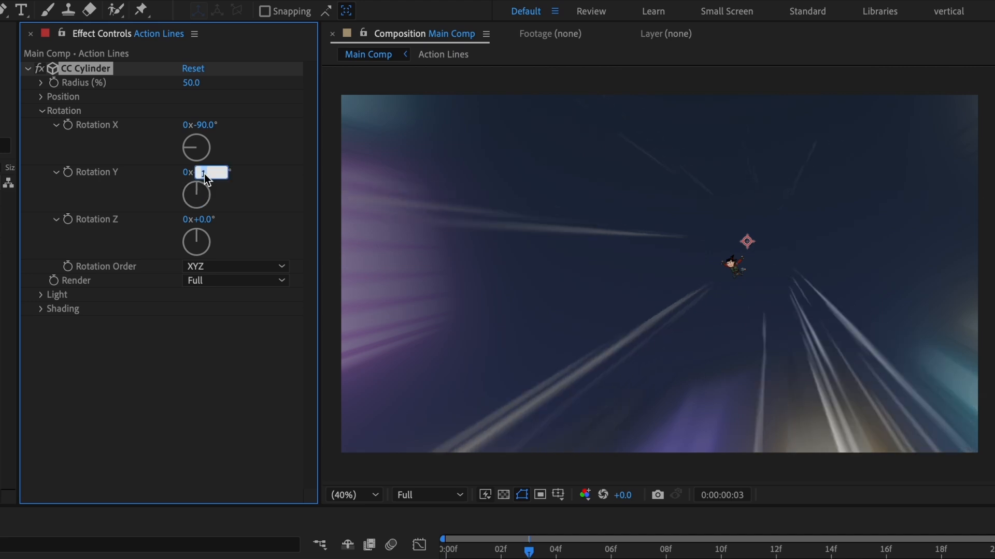
{"action": "key", "text": "Return"}
{"action": "left_click_drag", "start_coordinate": [783, 270], "coordinate": [757, 284]}
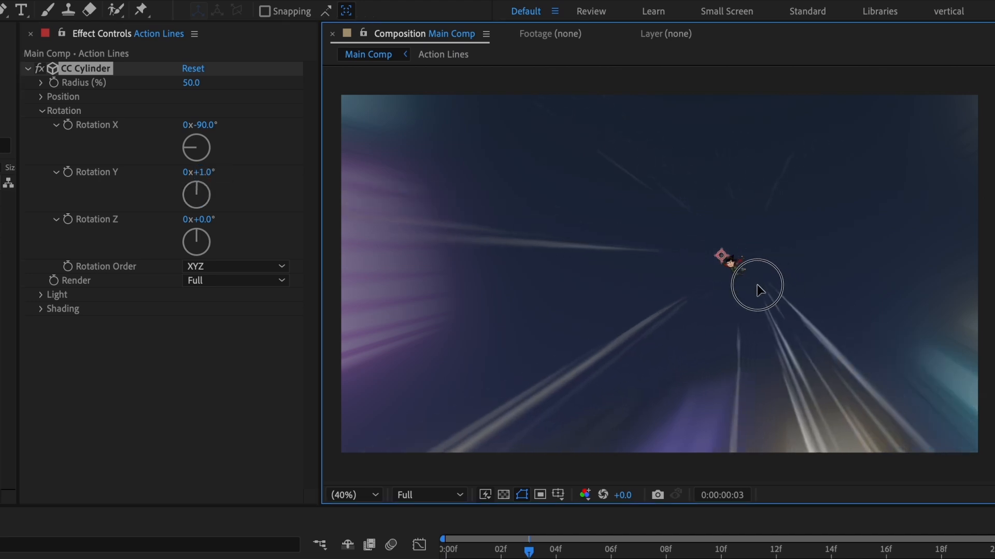
Apply a Fill effect to the Action Lines layer and set its color to white.
{"action": "key", "text": "Home"}
{"action": "left_click", "coordinate": [179, 381]}
{"action": "type", "text": "fill"}
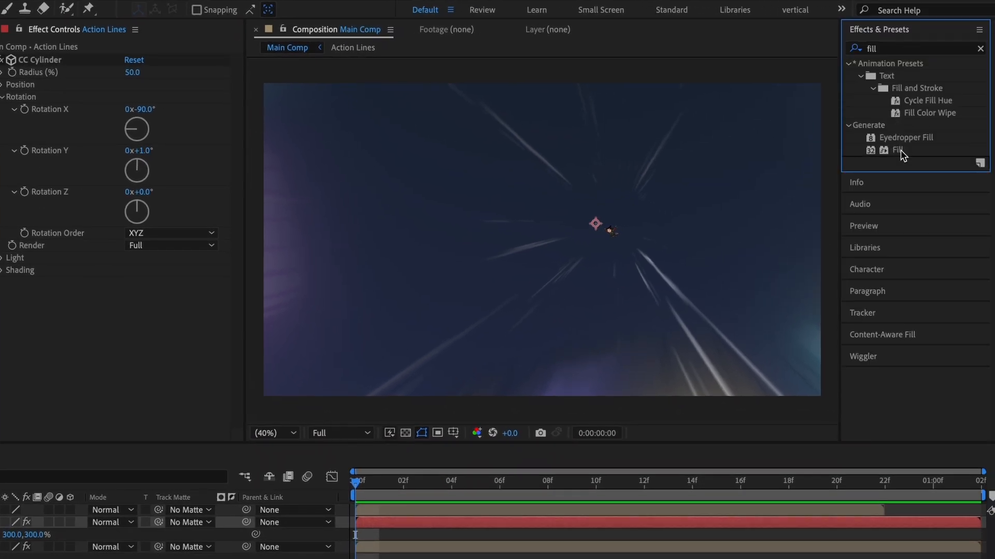
{"action": "left_click_drag", "start_coordinate": [901, 154], "coordinate": [179, 330]}
{"action": "left_click", "coordinate": [133, 319]}
{"action": "left_click_drag", "start_coordinate": [119, 442], "coordinate": [73, 433]}
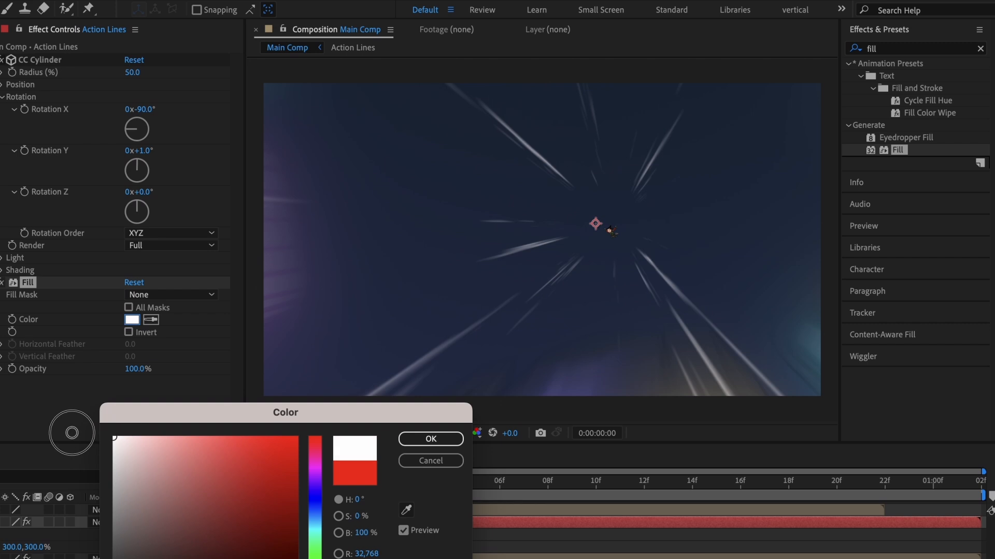
{"action": "left_click", "coordinate": [420, 437]}
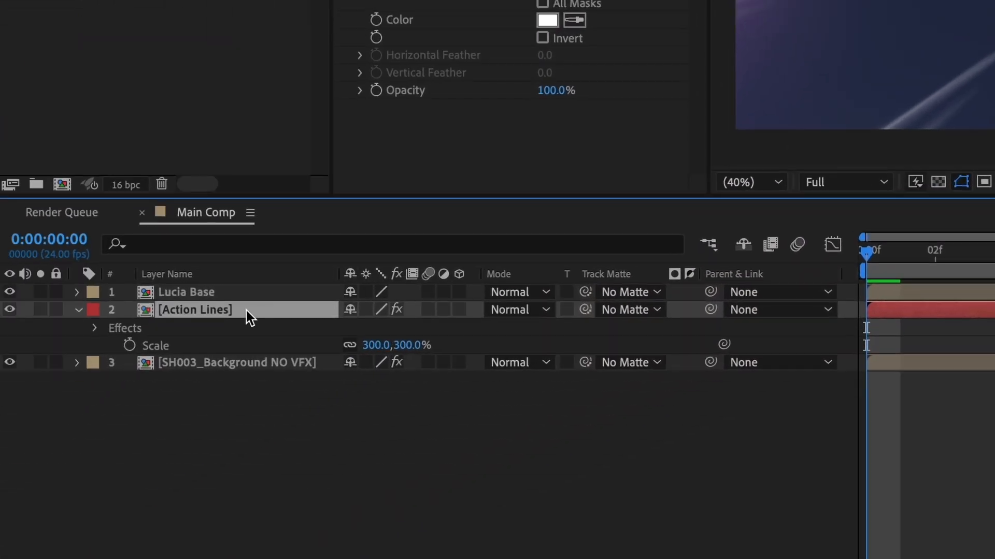
Set the Action Lines layer's opacity to 50% and preview the composition.
{"action": "key", "text": "t"}
{"action": "left_click", "coordinate": [354, 330]}
{"action": "type", "text": "50"}
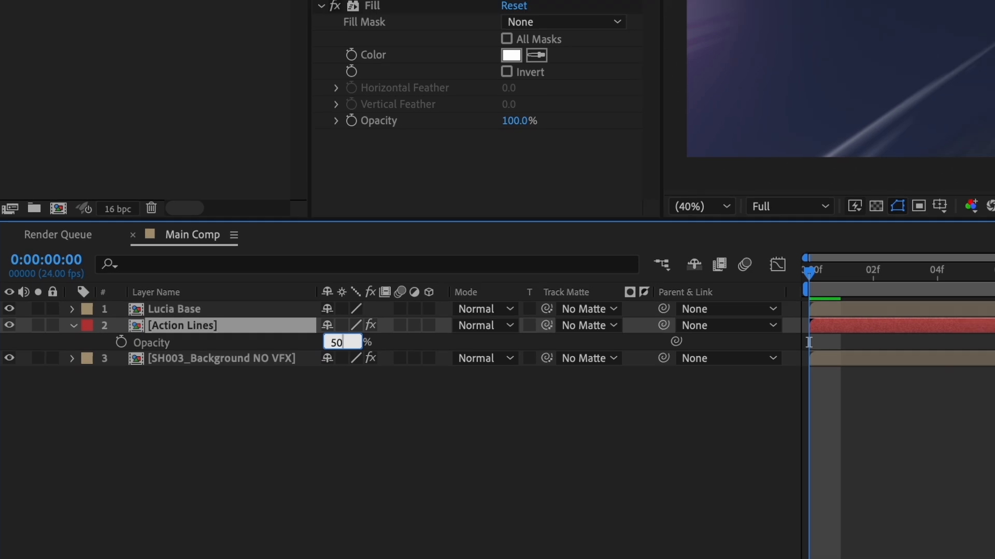
{"action": "key", "text": "Return"}
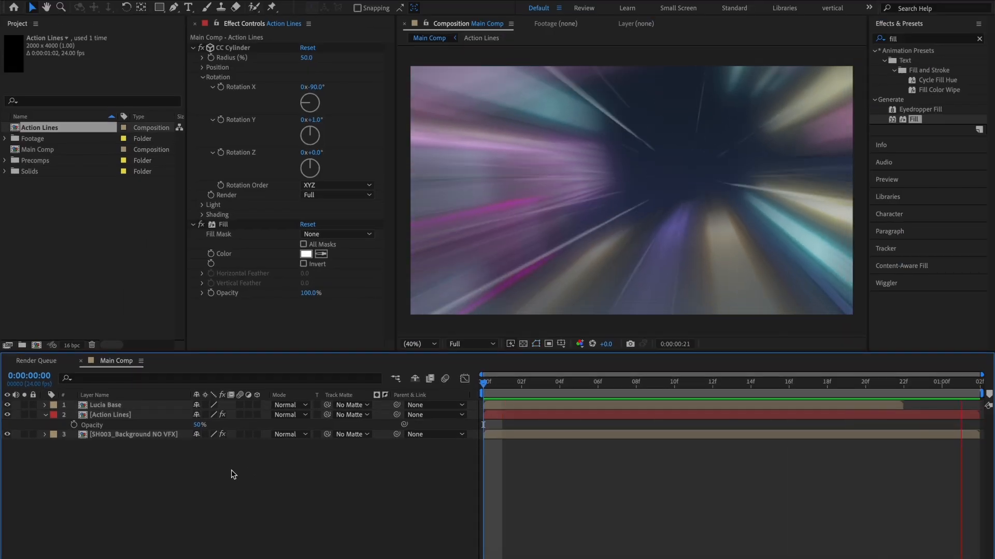
{"action": "key", "text": "space"}
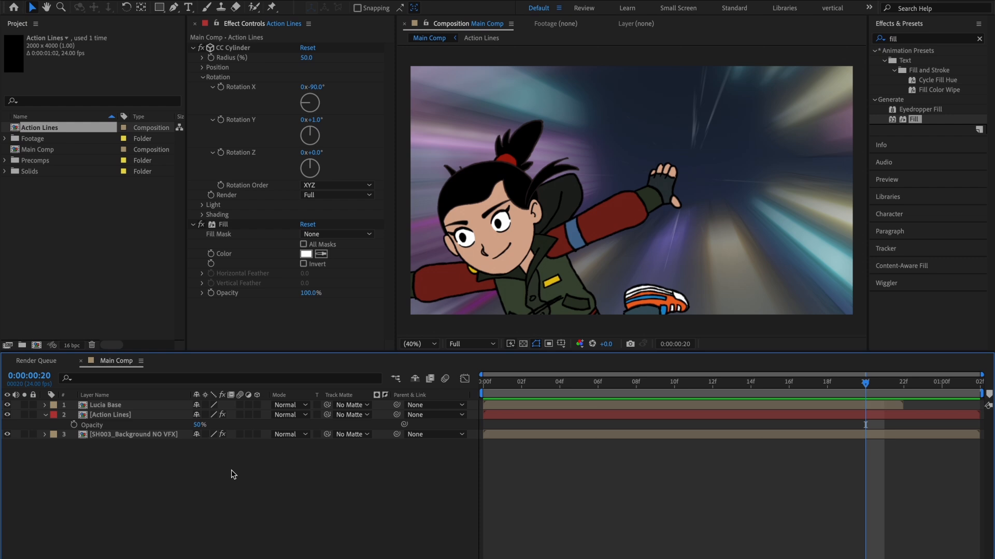
Create a null object in Main Comp and move it to the lower-left corner of the frame.
{"action": "left_click", "coordinate": [47, 415]}
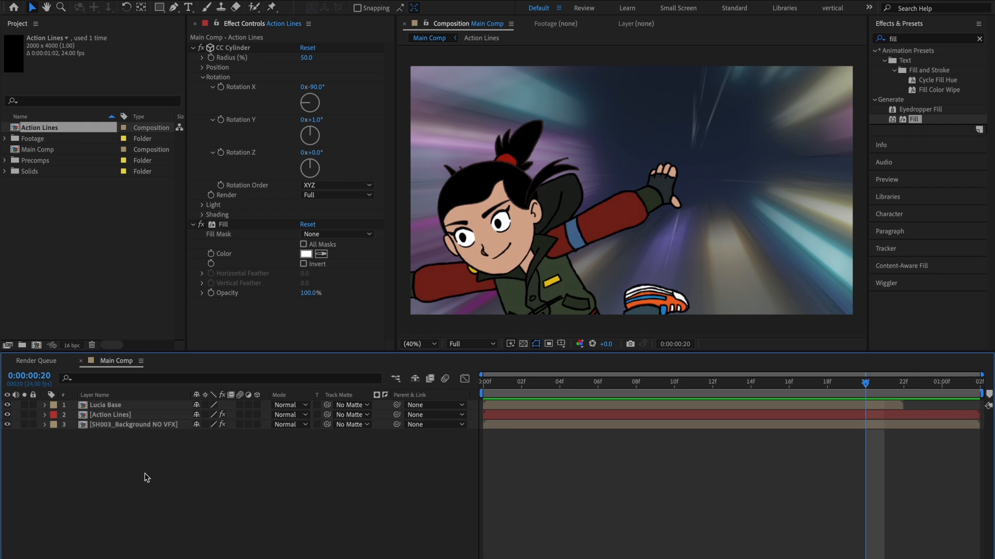
{"action": "right_click", "coordinate": [145, 475]}
{"action": "mouse_move", "coordinate": [217, 423]}
{"action": "left_click", "coordinate": [326, 496]}
{"action": "left_click_drag", "start_coordinate": [637, 197], "coordinate": [430, 318]}
Go to frame 18 and rename the null layer as Camera Shake.
{"action": "left_click", "coordinate": [863, 392]}
{"action": "left_click_drag", "start_coordinate": [862, 393], "coordinate": [827, 392]}
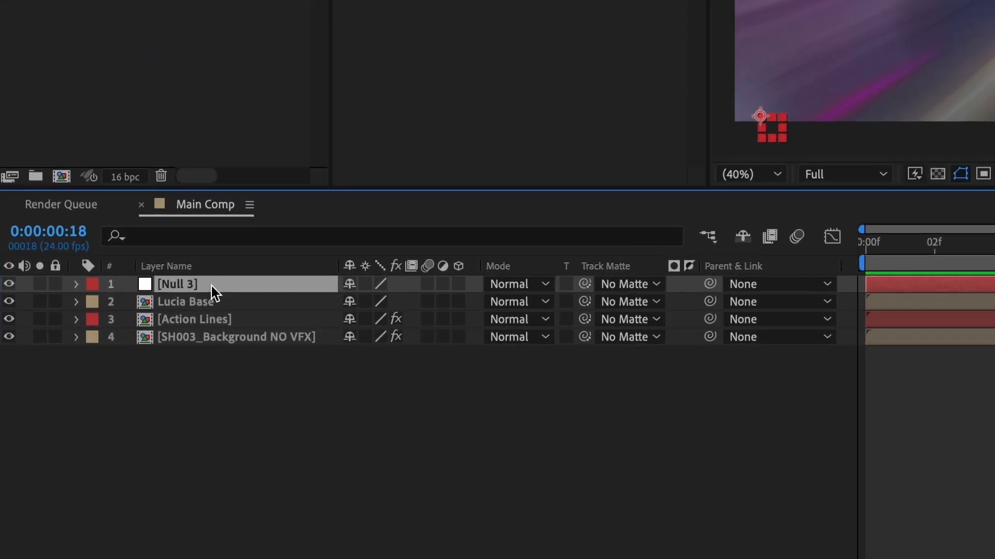
{"action": "key", "text": "Return"}
{"action": "type", "text": "Camera Shake"}
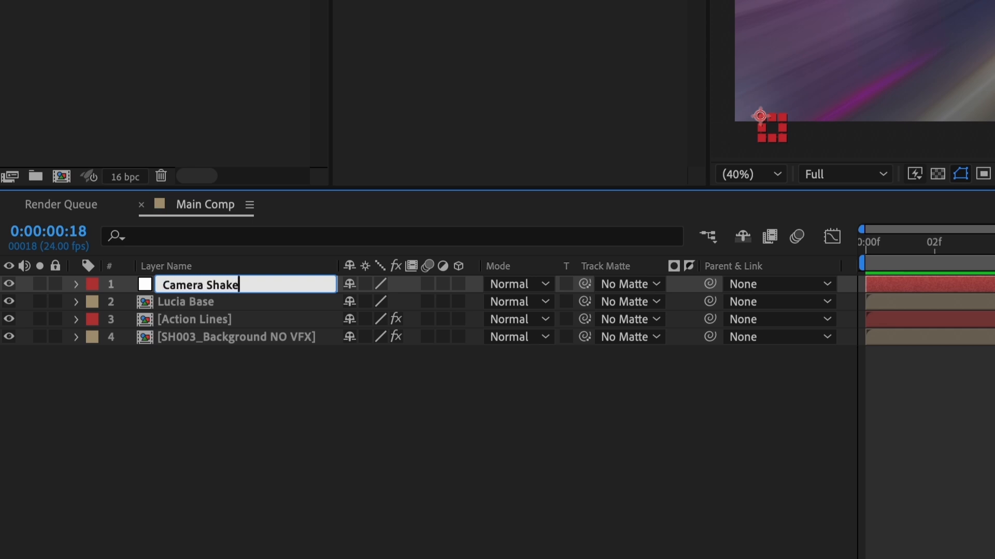
{"action": "key", "text": "Return"}
Parent the Lucia Base, Action Lines, and SH003_Background NO VFX layers to the Camera Shake null.
{"action": "left_click", "coordinate": [164, 302]}
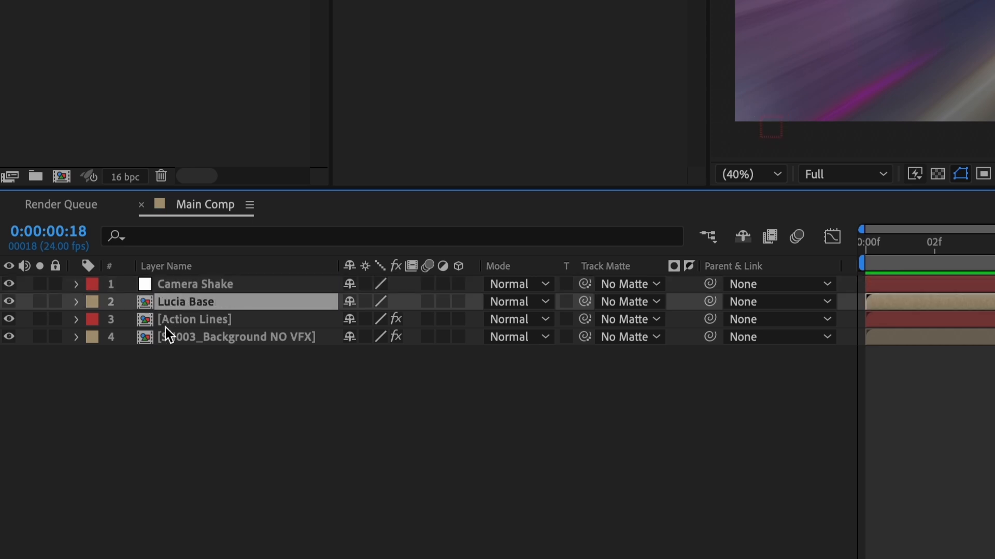
{"action": "left_click", "coordinate": [165, 336], "text": "shift"}
{"action": "left_click_drag", "start_coordinate": [705, 336], "coordinate": [270, 285]}
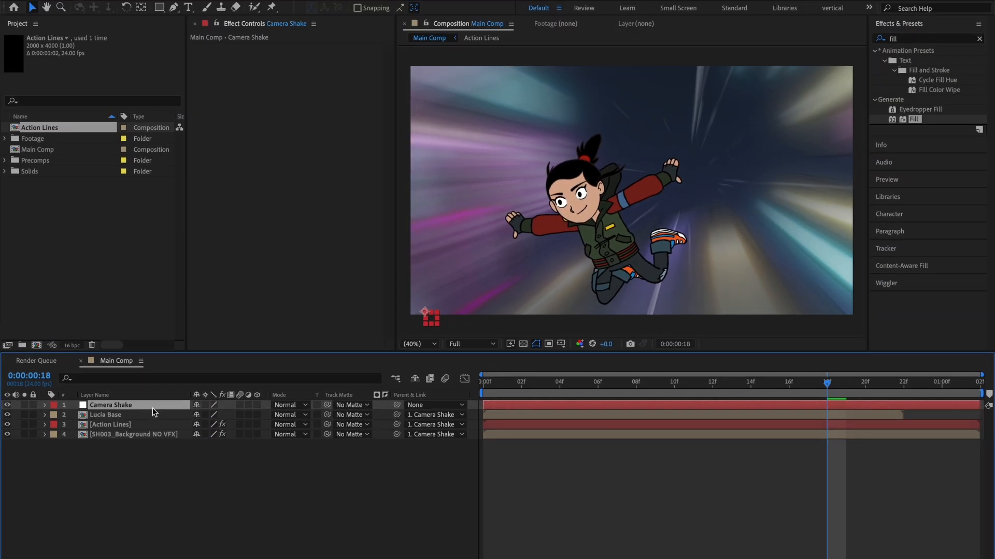
Keyframe the Camera Shake null's Position at frame 18 and set its Y position to 2235 at frame 20.
{"action": "key", "text": "p"}
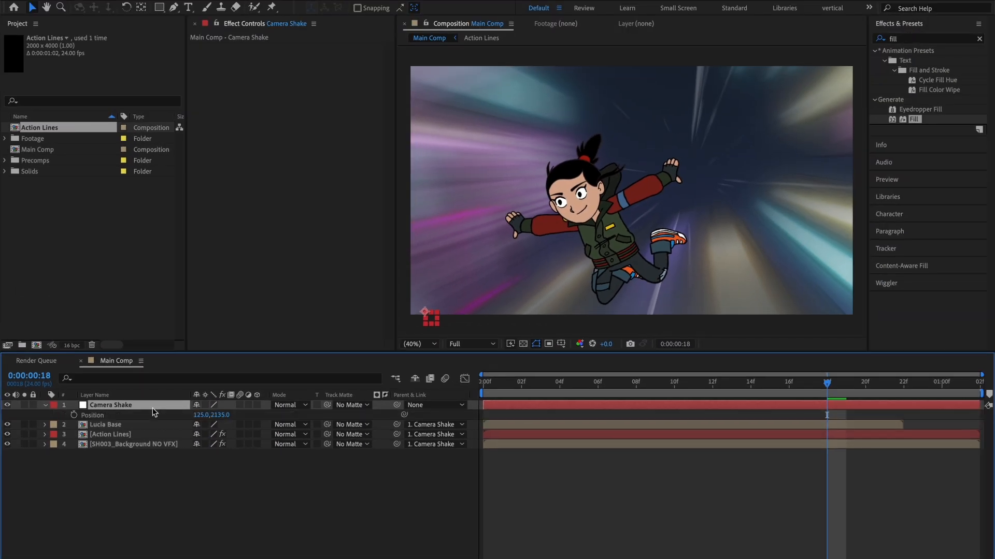
{"action": "left_click", "coordinate": [73, 416]}
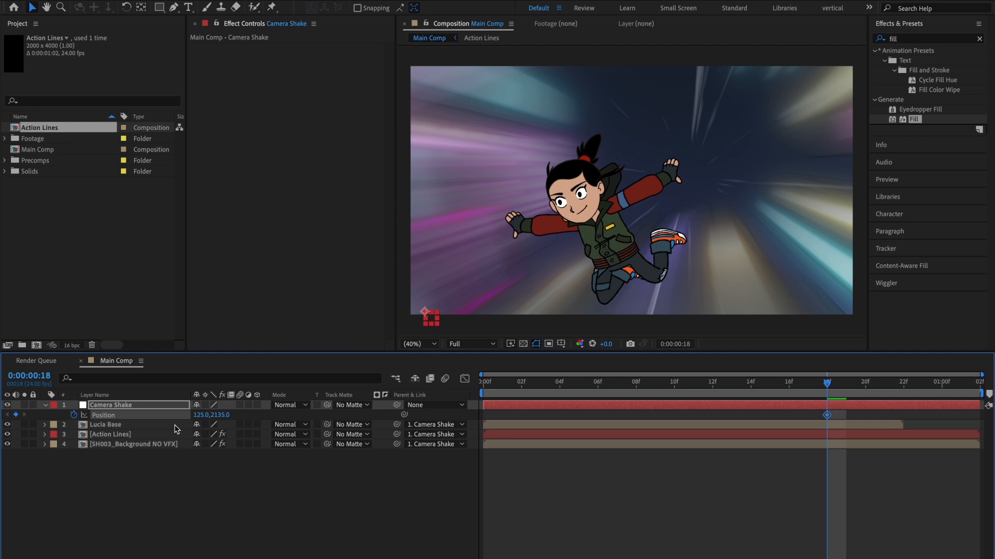
{"action": "key", "text": "Page_Down"}
{"action": "key", "text": "Page_Down"}
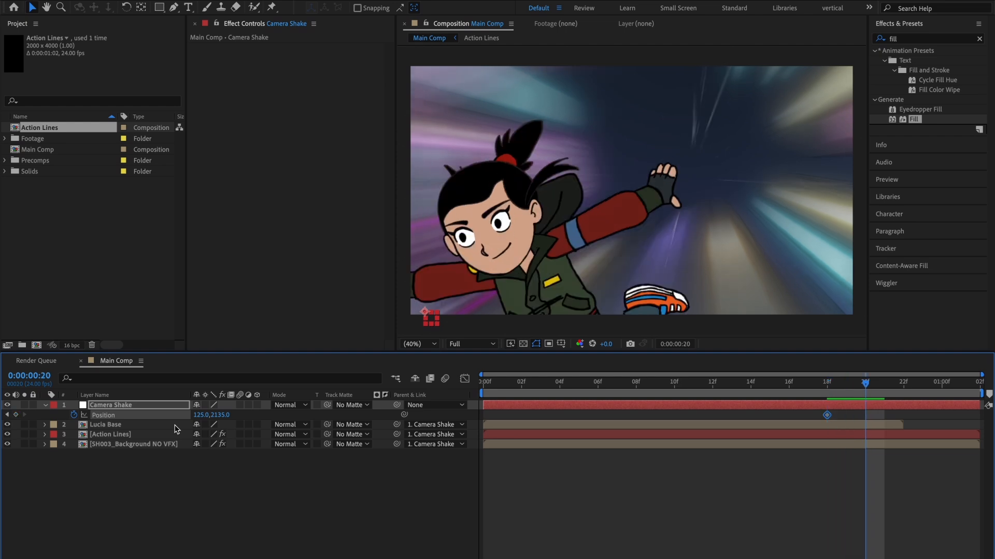
{"action": "key", "text": "shift+Down"}
{"action": "key", "text": "shift+Down"}
{"action": "key", "text": "shift+Down"}
{"action": "key", "text": "shift+Down"}
Set the Camera Shake null's Y position to 2035 at frame 22.
{"action": "key", "text": "Page_Down"}
{"action": "key", "text": "Page_Down"}
{"action": "key", "text": "shift+Up"}
{"action": "key", "text": "shift+Up"}
{"action": "key", "text": "shift+Up"}
{"action": "key", "text": "shift+Up"}
{"action": "key", "text": "shift+Up"}
{"action": "key", "text": "shift+Up"}
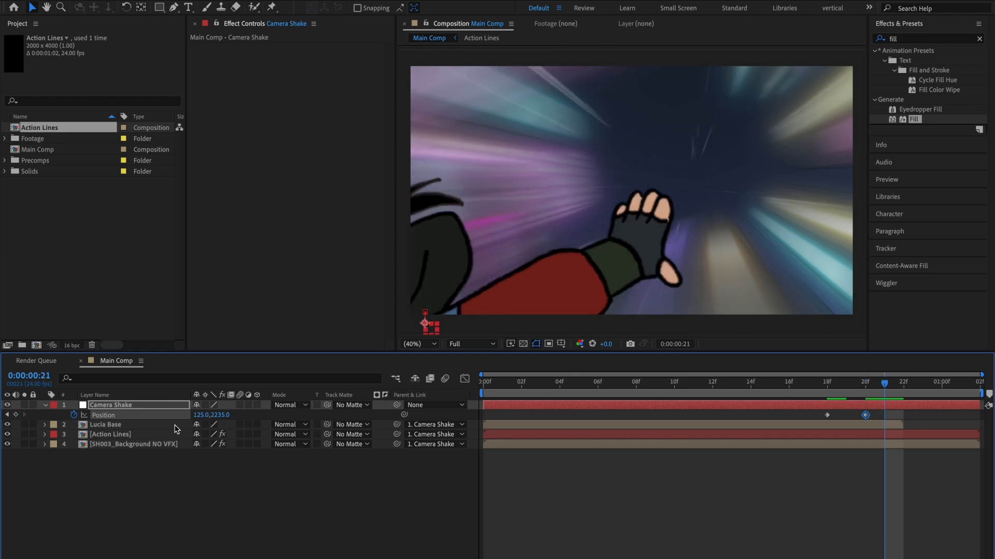
{"action": "key", "text": "shift+Up"}
{"action": "key", "text": "shift+Up"}
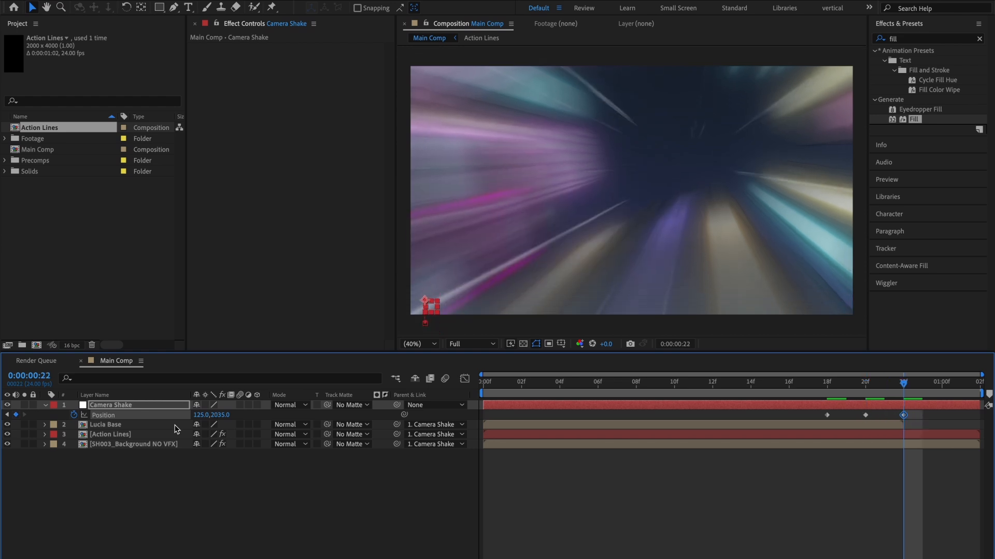
Set the null's Y position to 2185 at frame 23 and shift that keyframe to 0:00:01:00.
{"action": "key", "text": "Page_Down"}
{"action": "key", "text": "shift+Down"}
{"action": "key", "text": "shift+Down"}
{"action": "key", "text": "shift+Down"}
{"action": "key", "text": "shift+Down"}
{"action": "key", "text": "shift+Down"}
{"action": "key", "text": "shift+Down"}
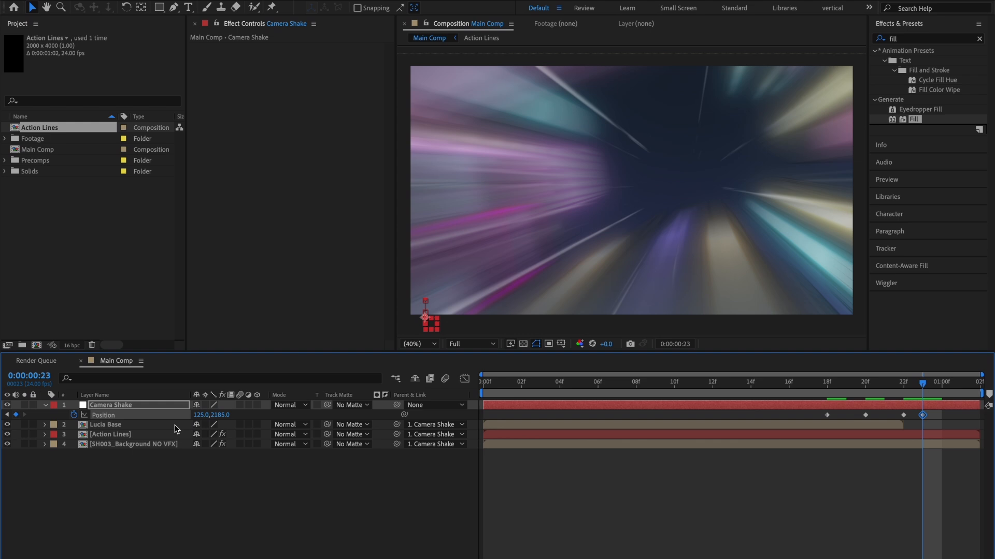
{"action": "key", "text": "alt+Right"}
Set the Camera Shake null's Y position to 2085 at 0:00:01:01.
{"action": "key", "text": "Page_Down"}
{"action": "key", "text": "Page_Down"}
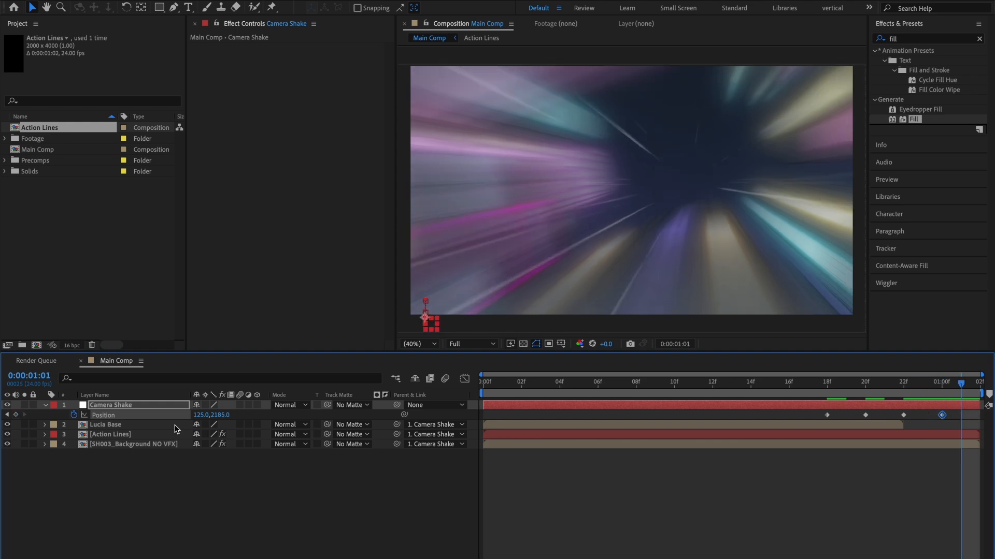
{"action": "key", "text": "shift+Up"}
{"action": "key", "text": "shift+Up"}
{"action": "key", "text": "shift+Up"}
{"action": "key", "text": "shift+Up"}
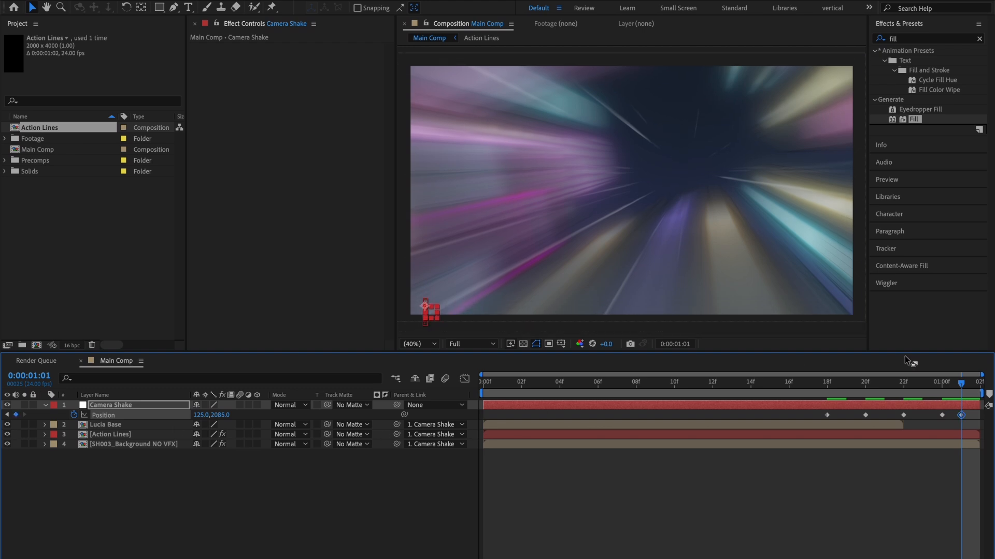
Move the Camera Shake null's last Position keyframe to 0:00:01:02, apply Easy Ease to all its Position keyframes and preview the shake.
{"action": "left_click_drag", "start_coordinate": [961, 414], "coordinate": [969, 418]}
{"action": "left_click_drag", "start_coordinate": [818, 422], "coordinate": [988, 398]}
{"action": "right_click", "coordinate": [943, 416]}
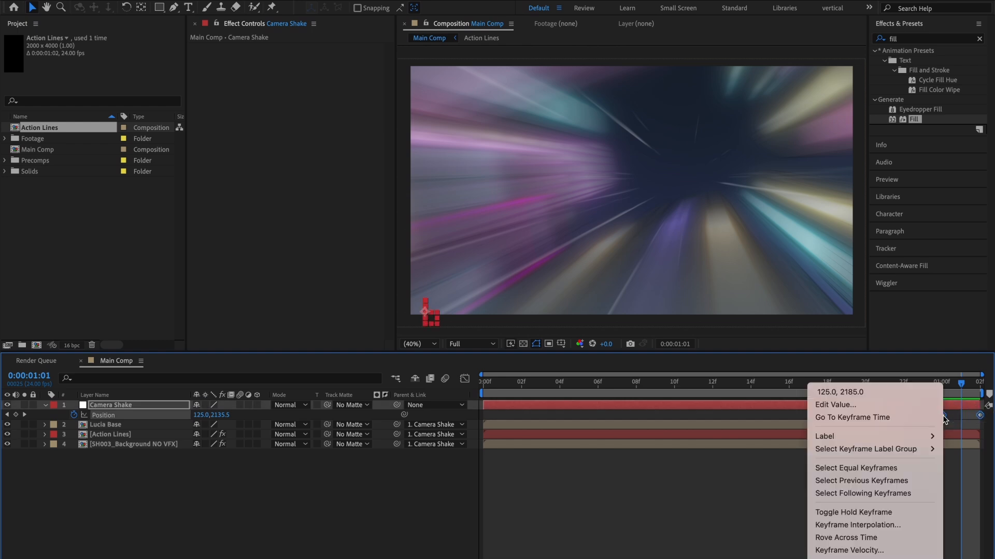
{"action": "mouse_move", "coordinate": [876, 557]}
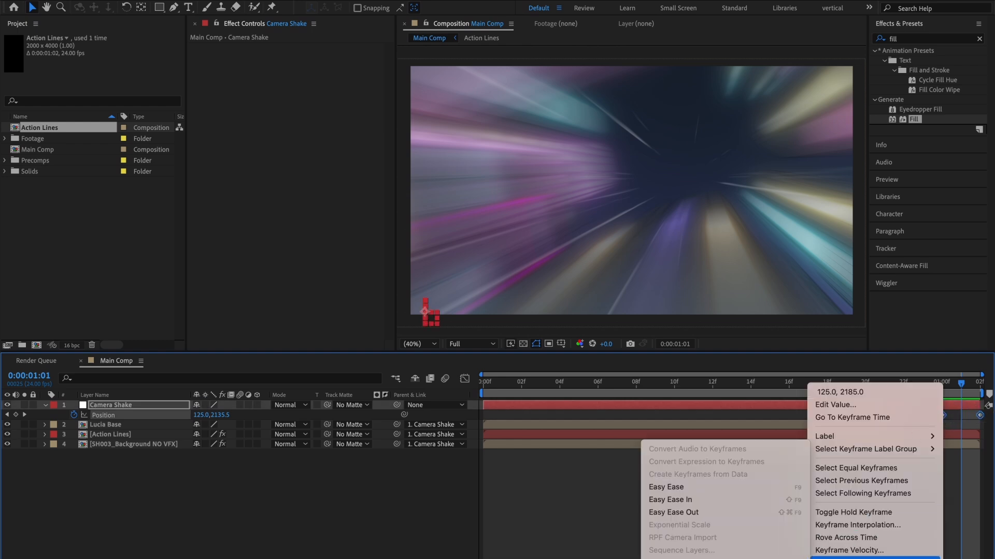
{"action": "left_click", "coordinate": [704, 490]}
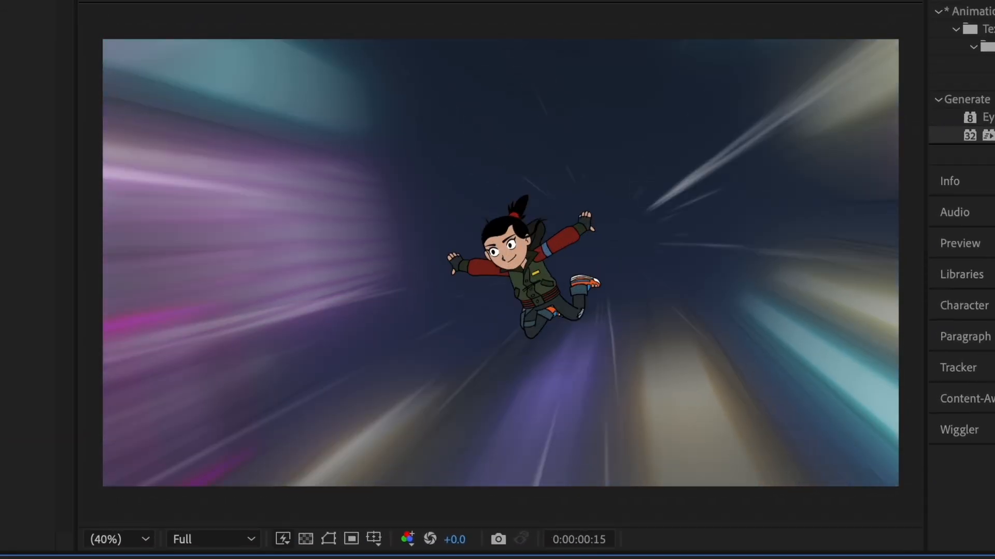
{"action": "key", "text": "space"}
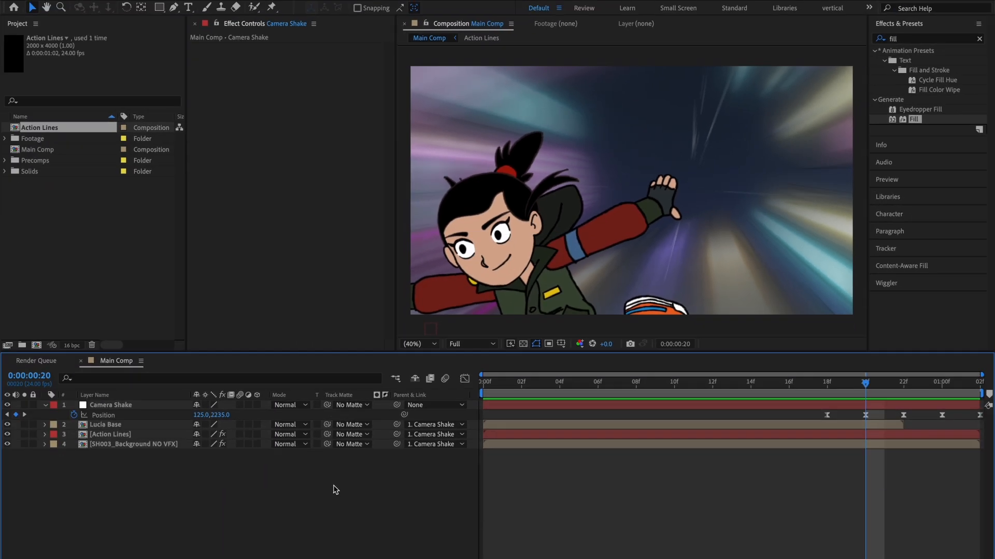
Open the Lucia Base precomp from Main Comp and rename its SH003_ Lucia layer as Base.
{"action": "left_click", "coordinate": [48, 405]}
{"action": "left_click", "coordinate": [111, 417]}
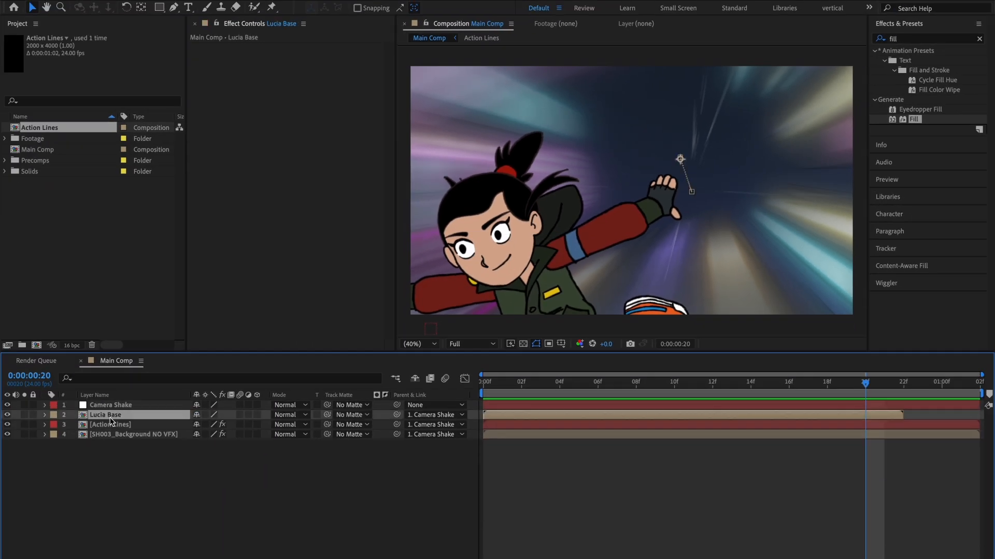
{"action": "double_click", "coordinate": [133, 418]}
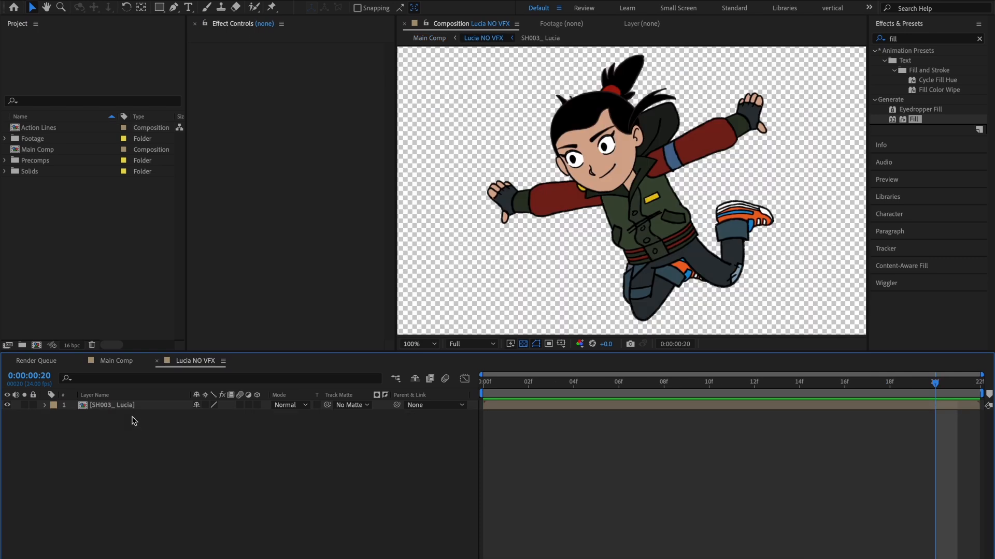
{"action": "left_click", "coordinate": [134, 407]}
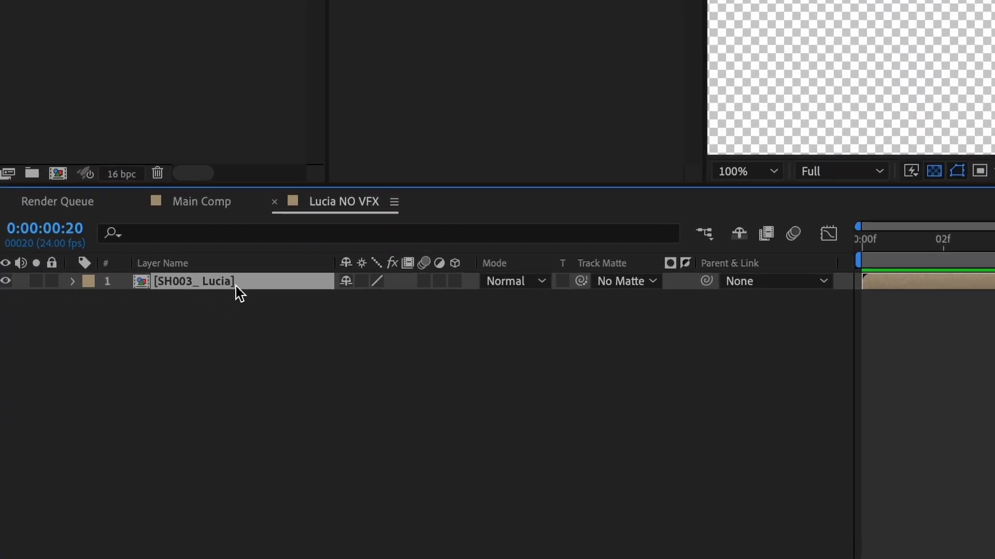
{"action": "key", "text": "Return"}
{"action": "type", "text": "Base"}
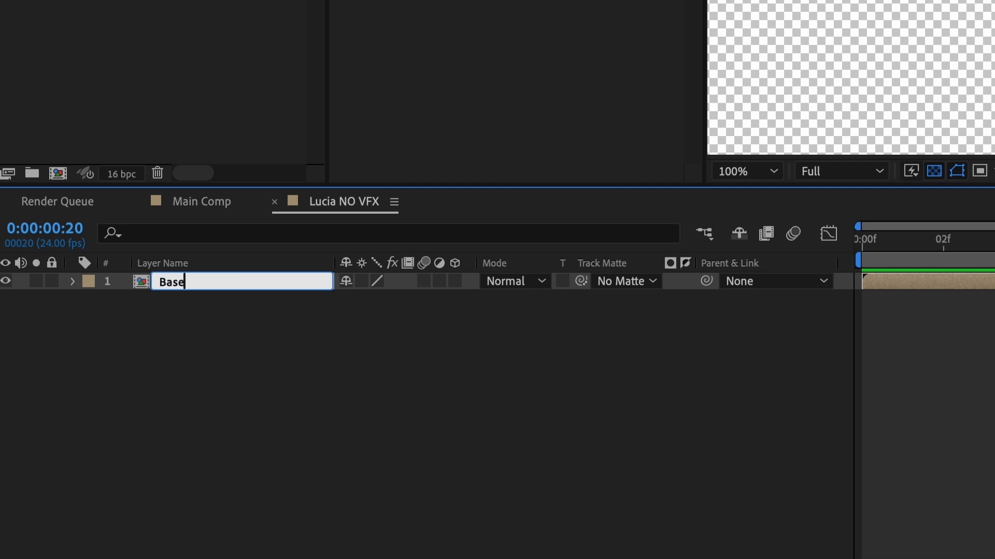
{"action": "key", "text": "Return"}
Duplicate the Base layer twice, naming the upper copy Offset and the middle copy Shadow.
{"action": "key", "text": "ctrl+d"}
{"action": "key", "text": "ctrl+d"}
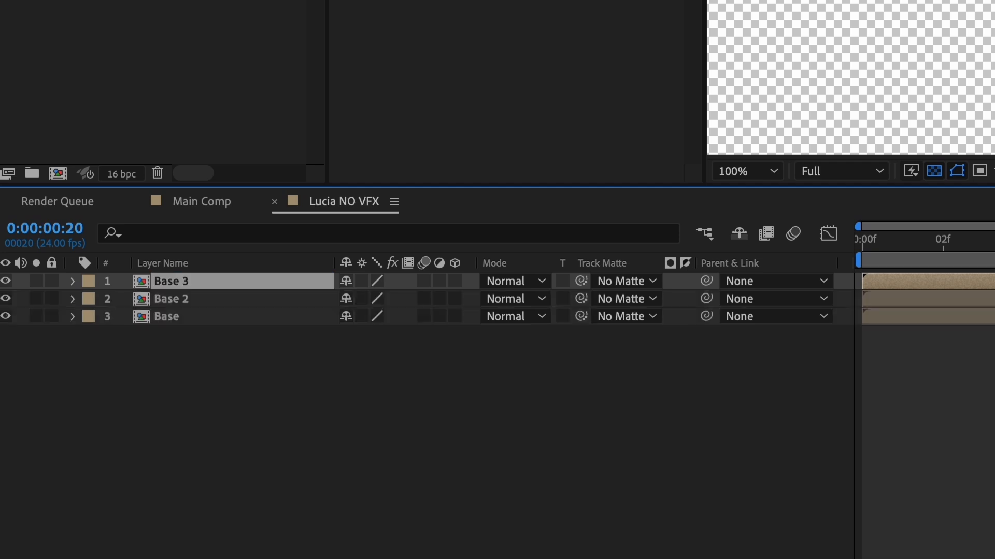
{"action": "key", "text": "Return"}
{"action": "type", "text": "Offset"}
{"action": "key", "text": "Return"}
{"action": "key", "text": "ctrl+Down"}
{"action": "key", "text": "Return"}
{"action": "type", "text": "Shadow"}
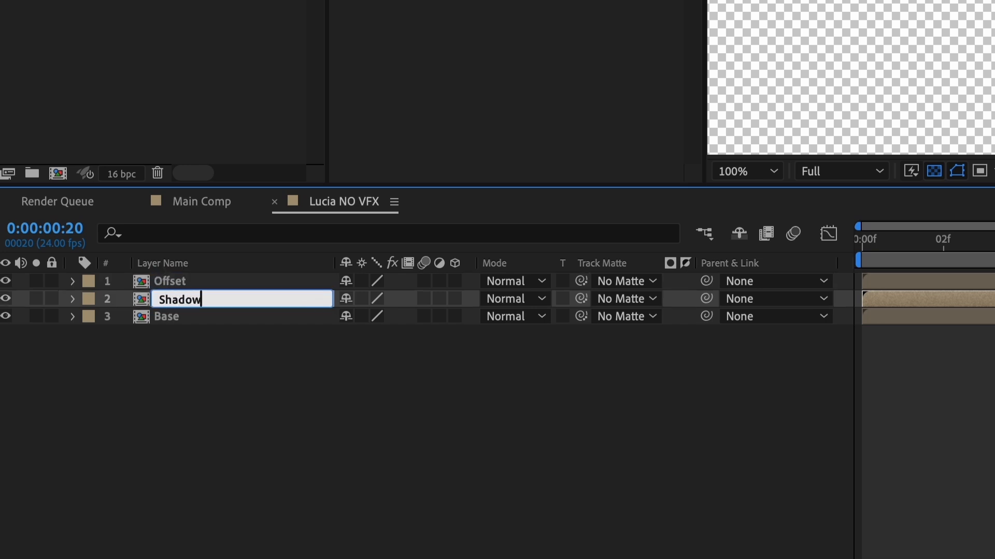
{"action": "key", "text": "Return"}
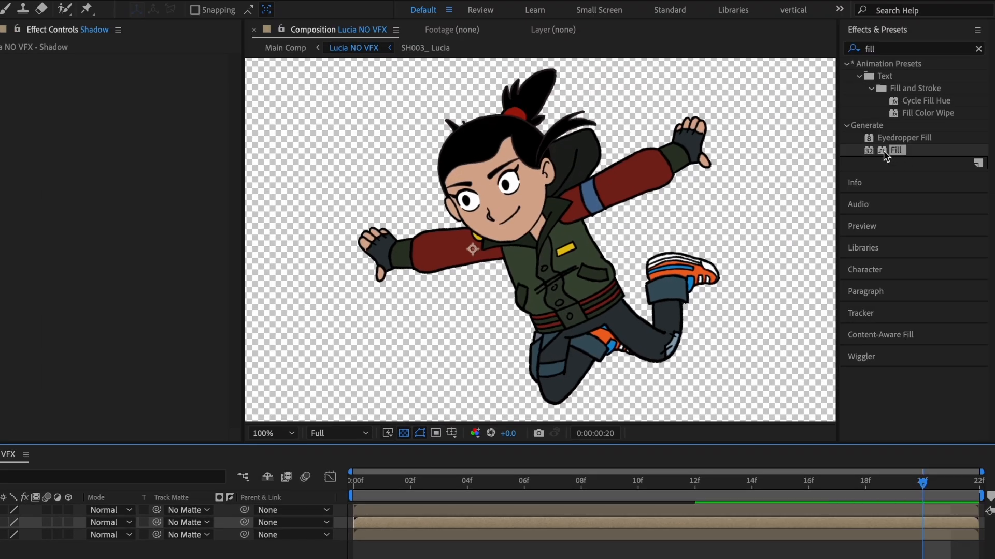
Apply the Fill effect to the Shadow layer with a dark navy color.
{"action": "left_click_drag", "start_coordinate": [886, 150], "coordinate": [166, 194]}
{"action": "left_click", "coordinate": [135, 97]}
{"action": "left_click_drag", "start_coordinate": [451, 407], "coordinate": [452, 400]}
{"action": "left_click_drag", "start_coordinate": [383, 435], "coordinate": [337, 454]}
{"action": "left_click", "coordinate": [542, 367]}
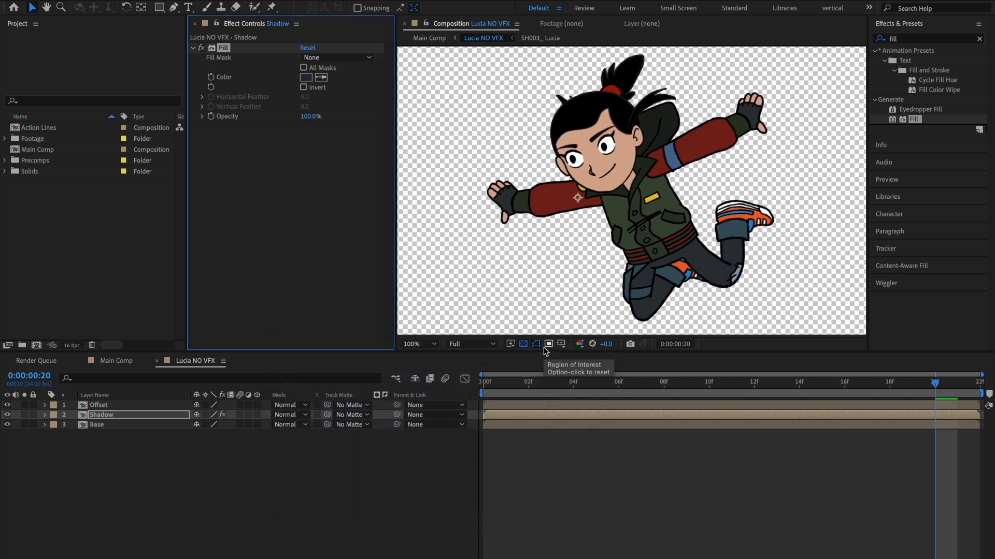
Set Offset as the Shadow layer's inverted track matte and shift the Offset layer slightly down and to the left.
{"action": "left_click", "coordinate": [345, 415]}
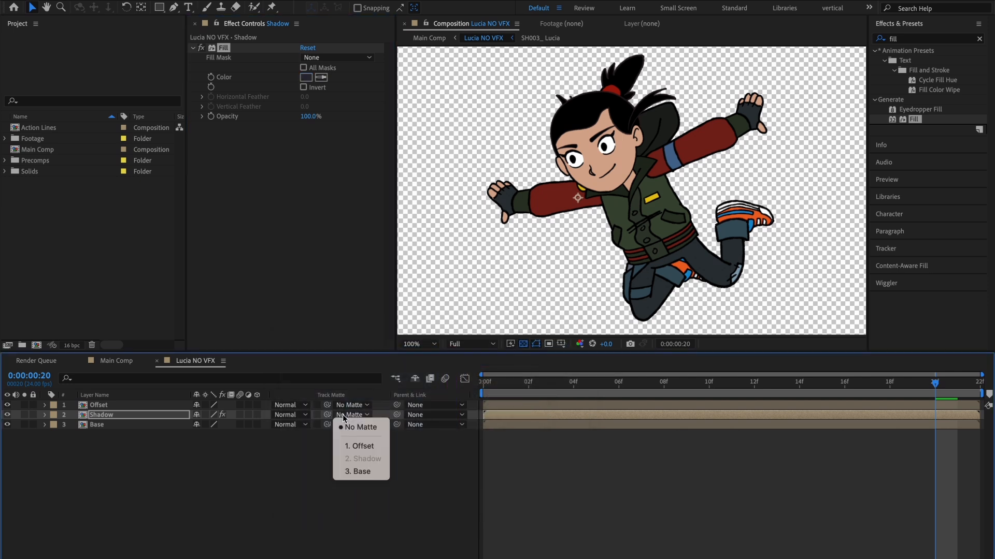
{"action": "left_click", "coordinate": [359, 446]}
{"action": "left_click", "coordinate": [385, 415]}
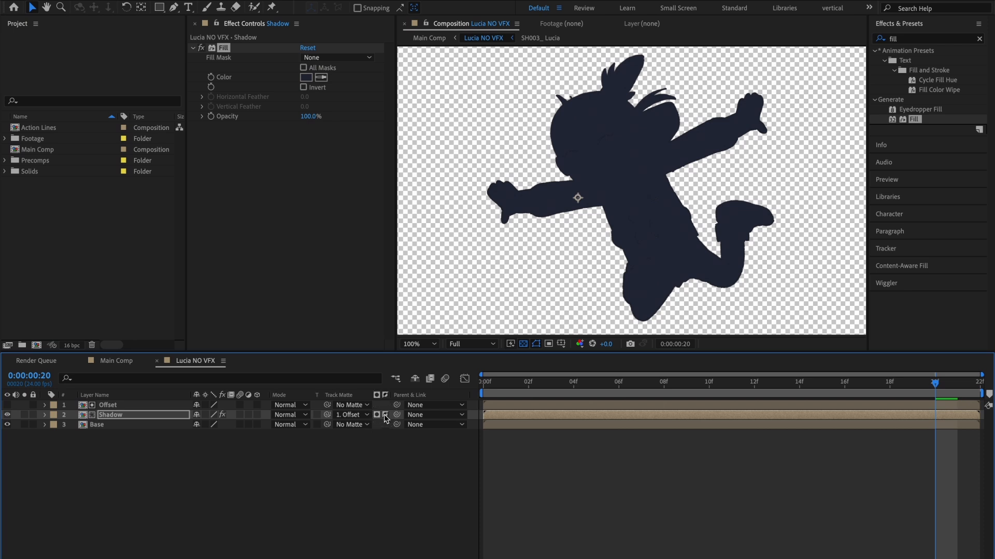
{"action": "left_click", "coordinate": [126, 405]}
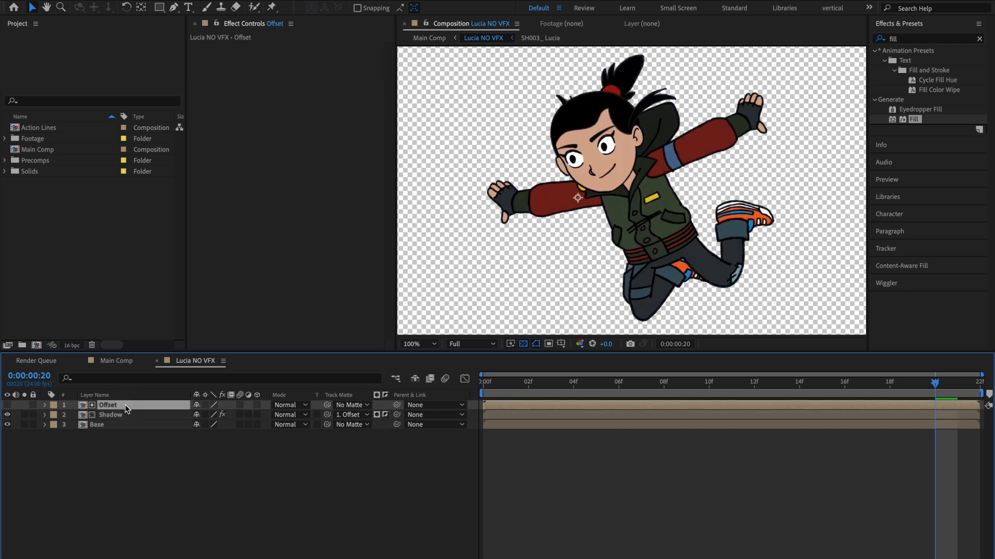
{"action": "key", "text": "Return"}
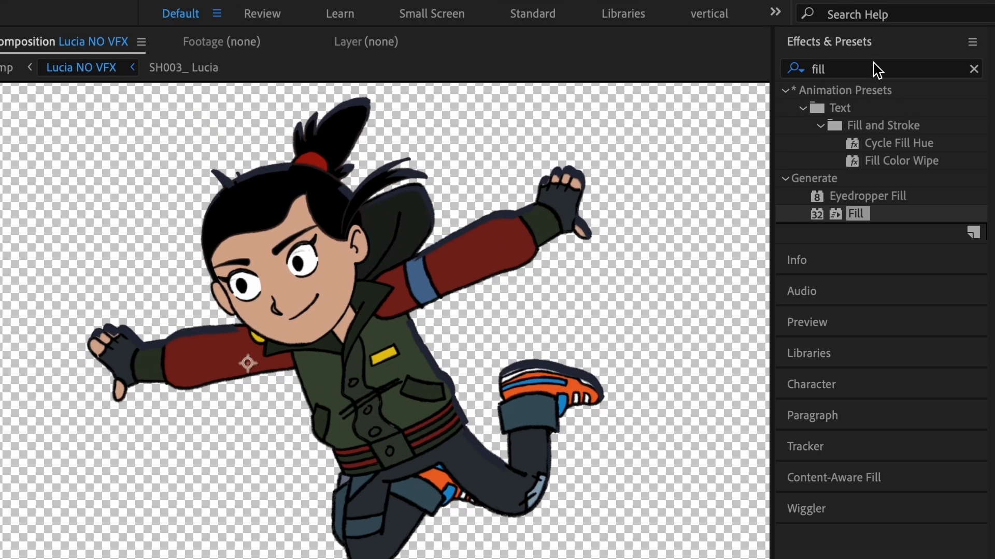
Apply Fast Box Blur to the Offset layer with a Blur Radius of 15.
{"action": "left_click", "coordinate": [925, 40]}
{"action": "type", "text": "Fast"}
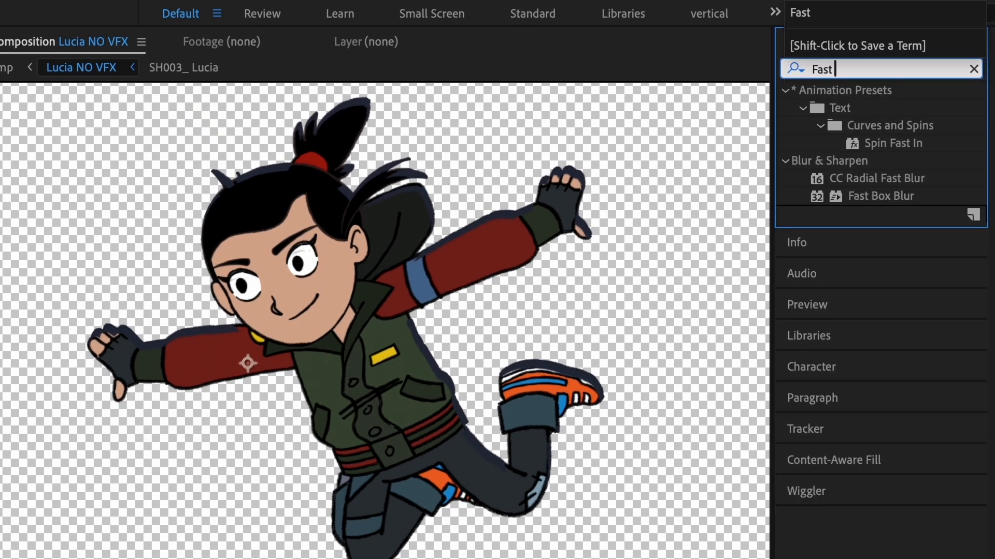
{"action": "left_click_drag", "start_coordinate": [895, 198], "coordinate": [253, 164]}
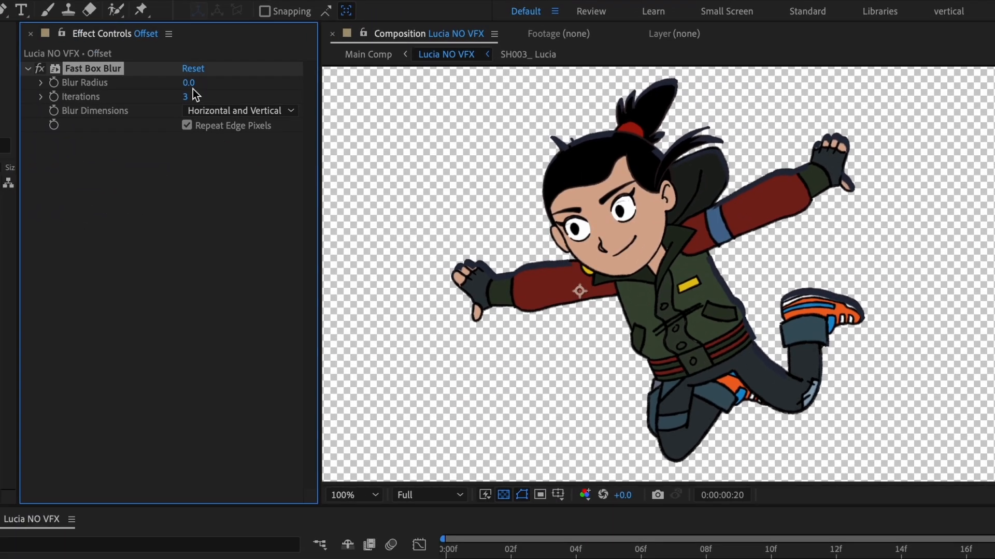
{"action": "left_click", "coordinate": [189, 83]}
{"action": "key", "text": "Return"}
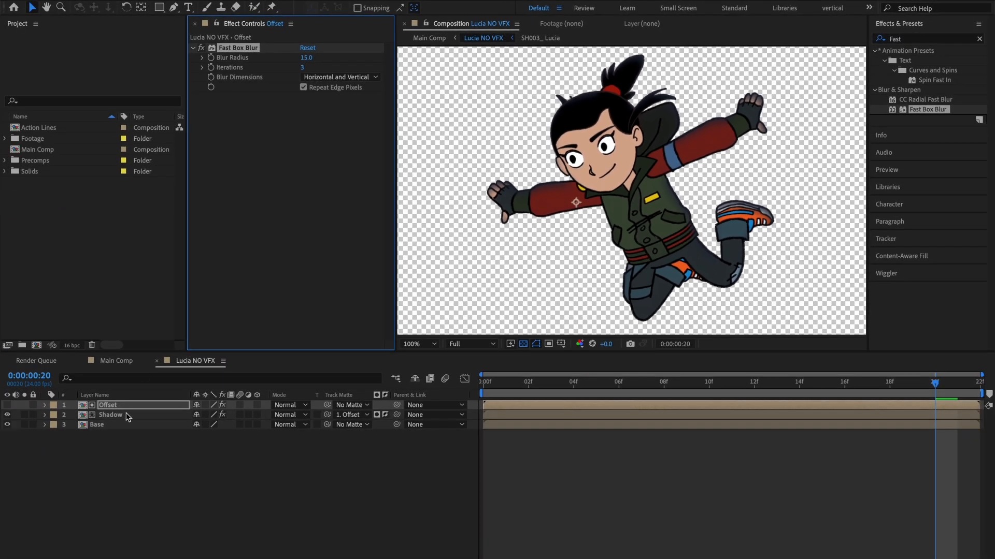
Set the Shadow layer's blending mode to Multiply.
{"action": "left_click", "coordinate": [127, 415]}
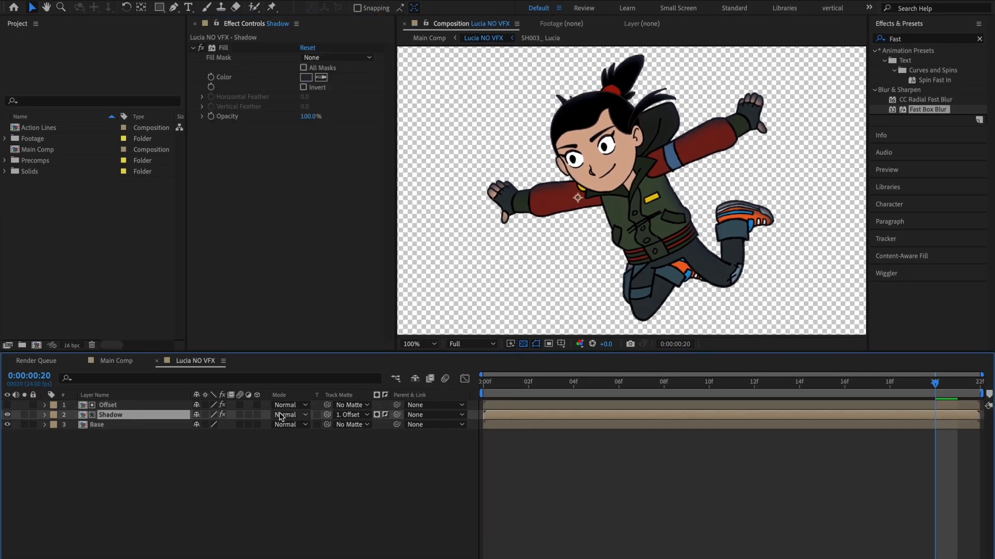
{"action": "left_click", "coordinate": [281, 417]}
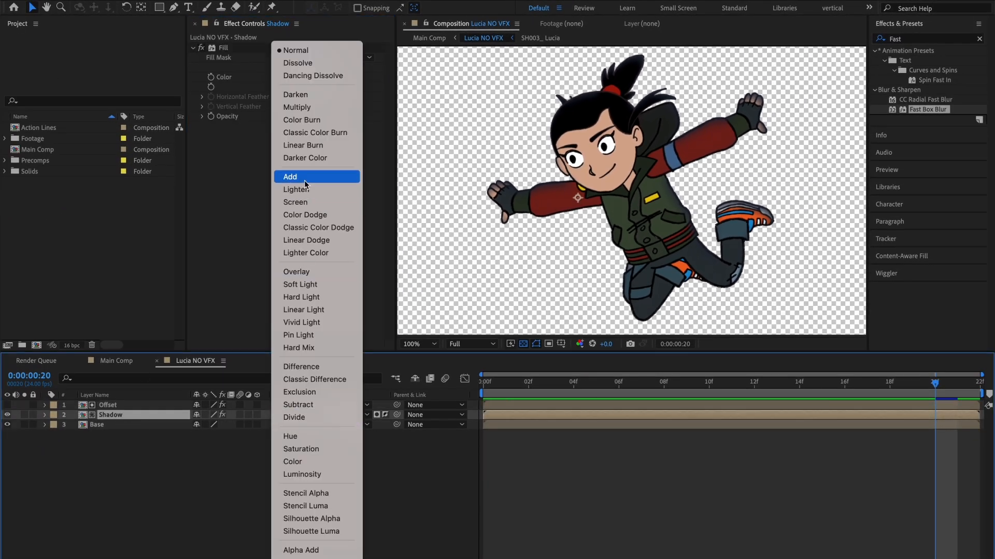
{"action": "left_click", "coordinate": [305, 113]}
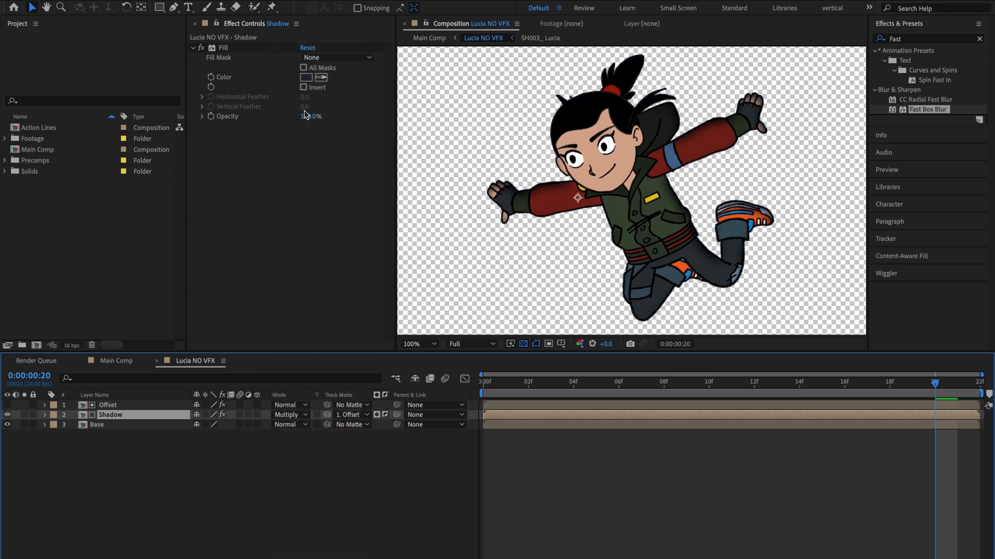
Keyframe the Offset layer's Opacity at frame 0 with a value of 30%.
{"action": "left_click", "coordinate": [117, 406]}
{"action": "key", "text": "Home"}
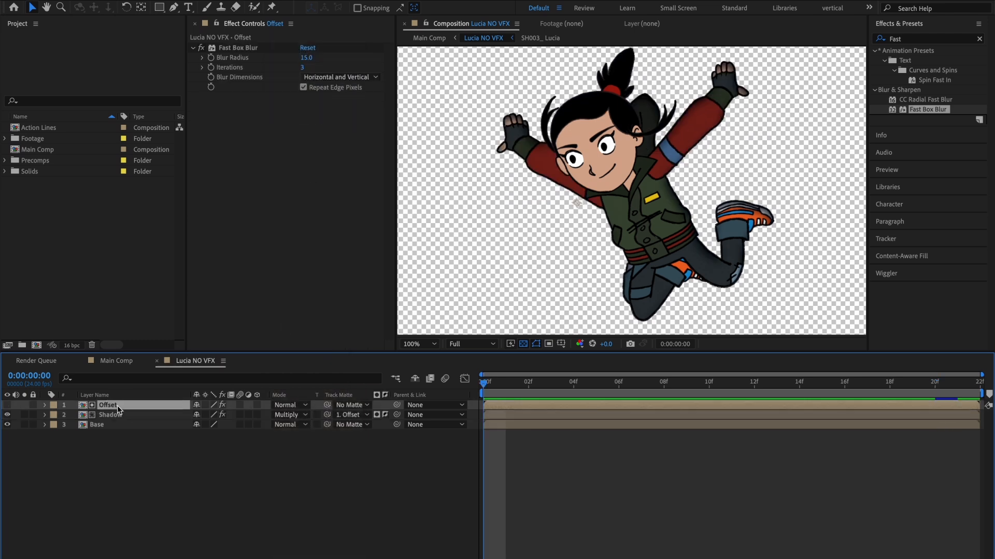
{"action": "key", "text": "t"}
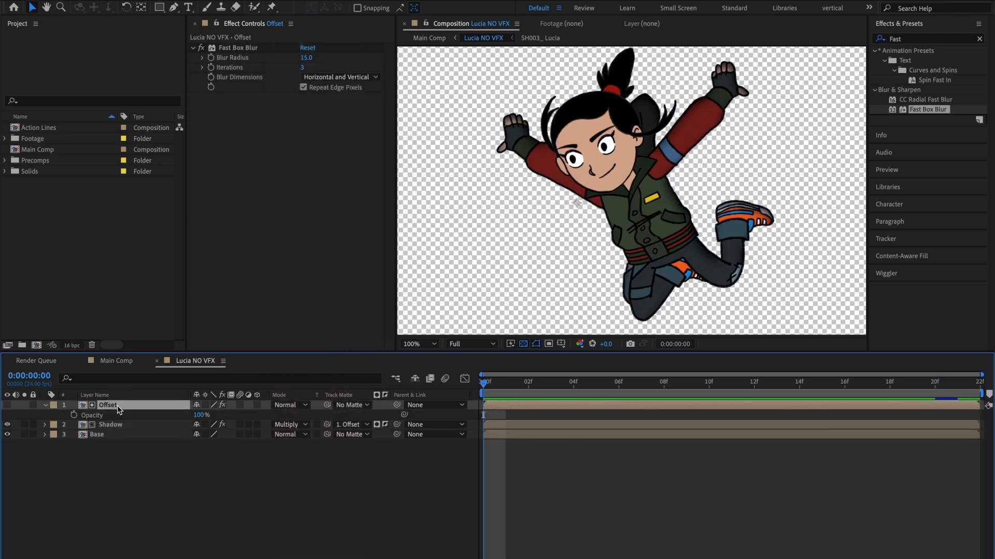
{"action": "left_click", "coordinate": [74, 415]}
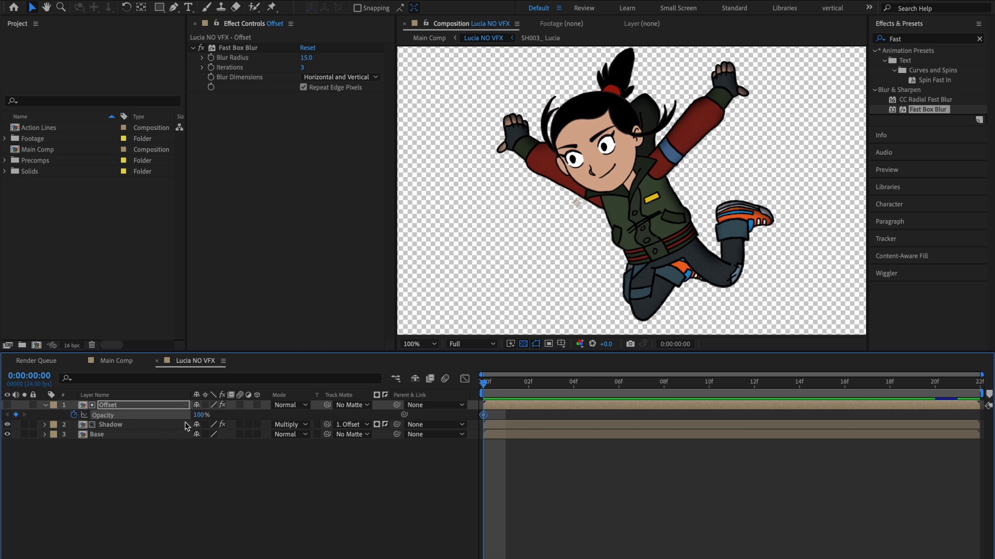
{"action": "left_click", "coordinate": [200, 416]}
{"action": "type", "text": "30"}
{"action": "key", "text": "Return"}
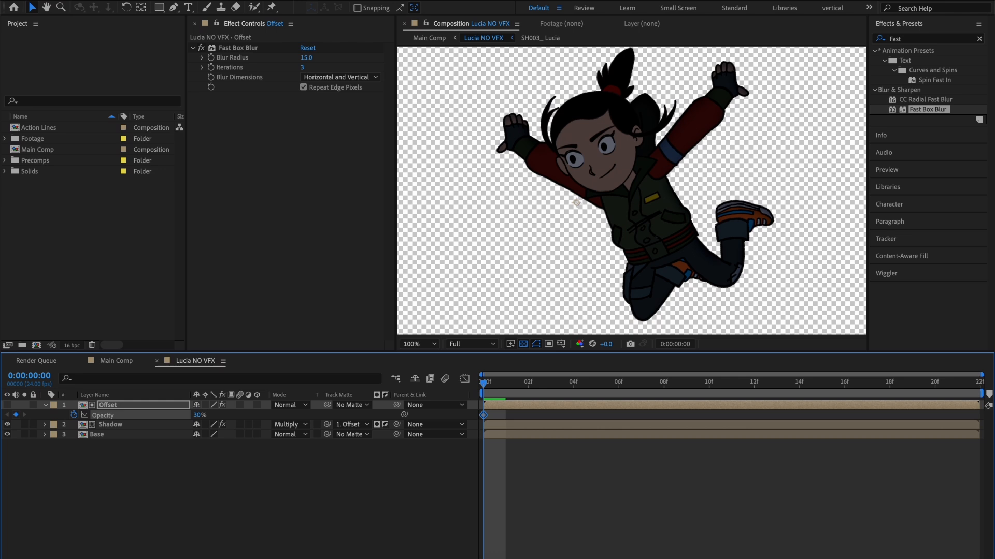
Set the Offset layer's Opacity to 100% at frame 21 and preview the shadow fade.
{"action": "left_click", "coordinate": [957, 383]}
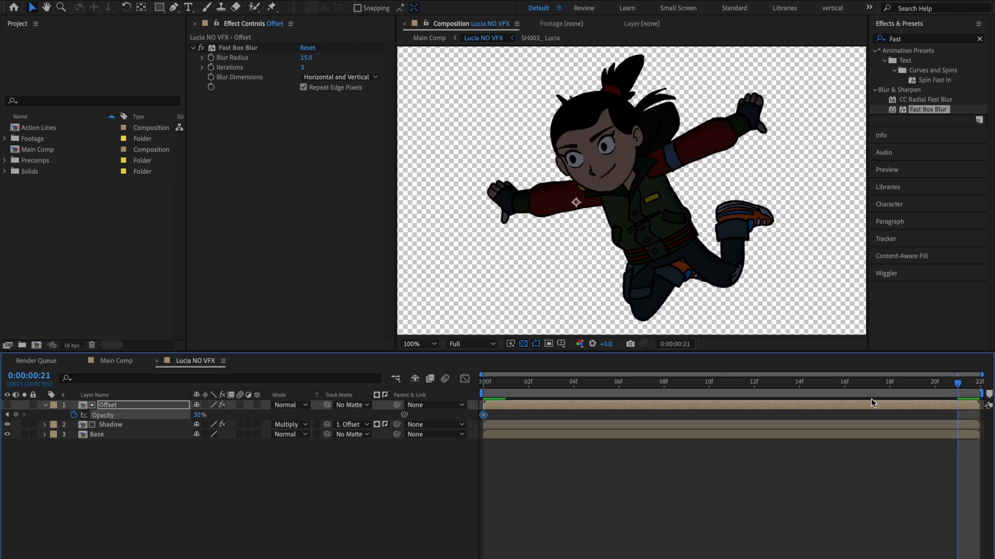
{"action": "left_click", "coordinate": [198, 415]}
{"action": "key", "text": "Return"}
{"action": "key", "text": "ctrl+s"}
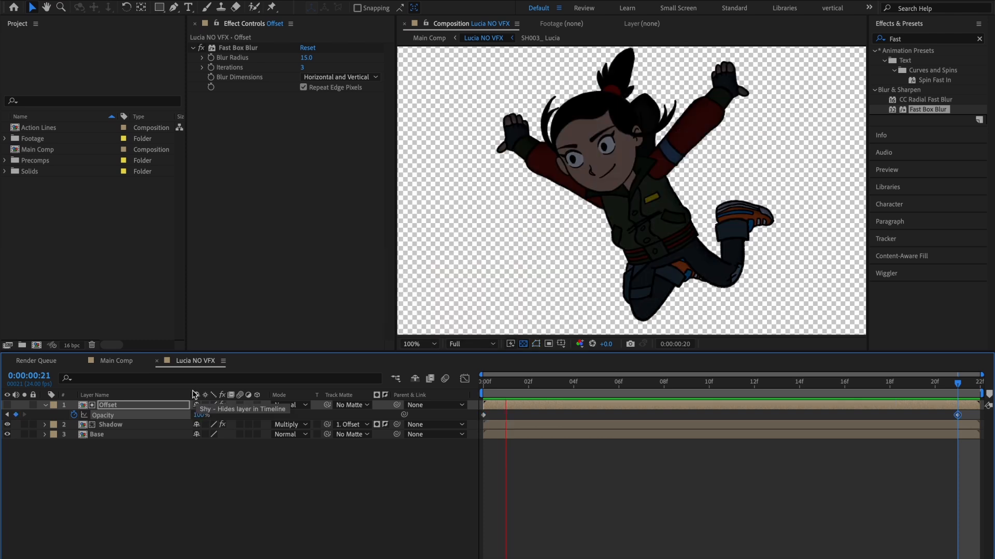
Close the Lucia NO VFX composition and apply the Directional Blur effect to the Lucia Base layer in Main Comp.
{"action": "left_click", "coordinate": [157, 361]}
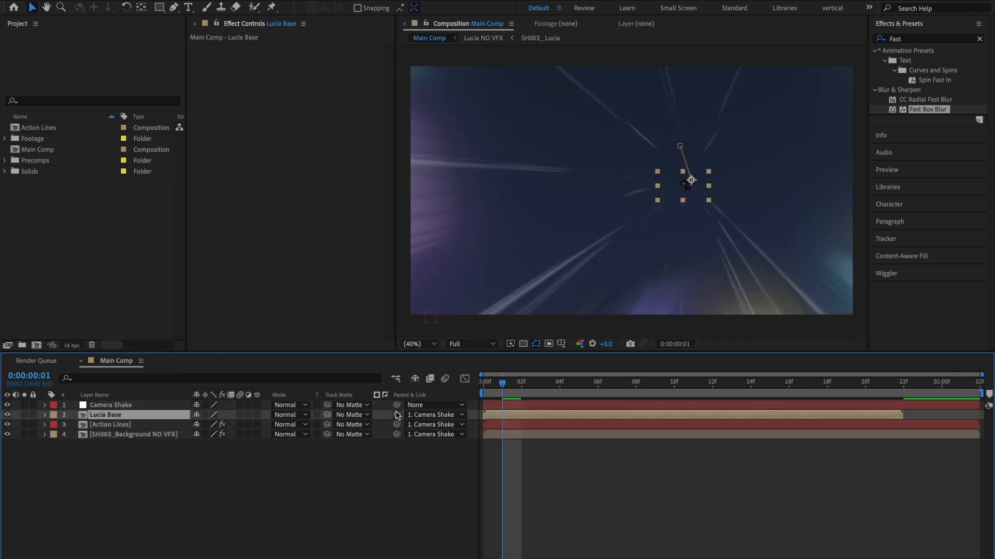
{"action": "left_click_drag", "start_coordinate": [501, 384], "coordinate": [464, 388]}
{"action": "left_click", "coordinate": [352, 459]}
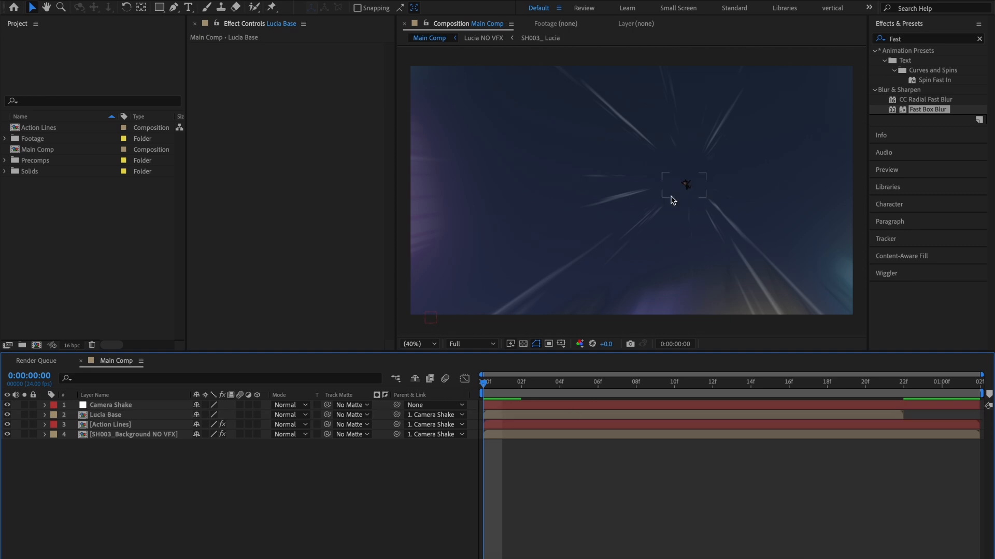
{"action": "left_click_drag", "start_coordinate": [870, 386], "coordinate": [436, 385]}
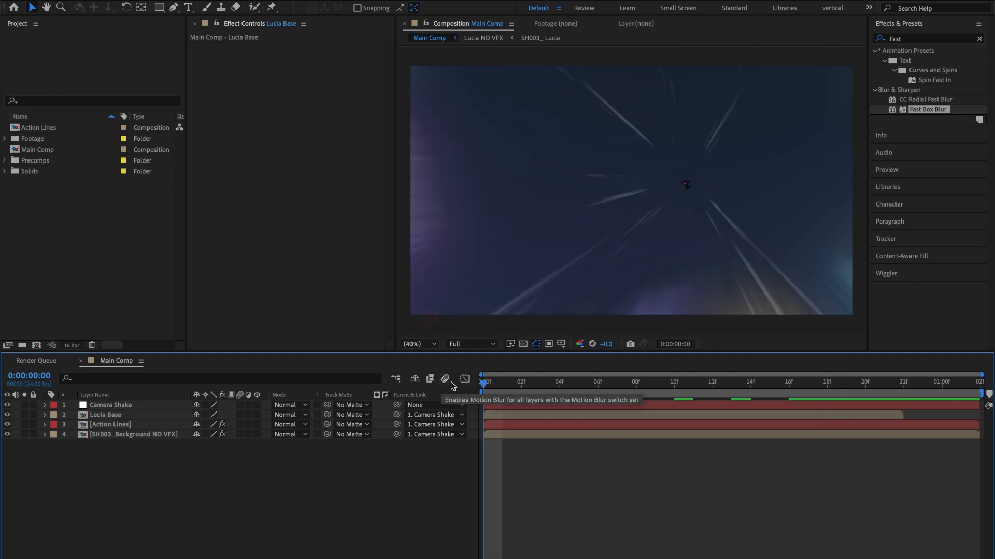
{"action": "left_click", "coordinate": [110, 416]}
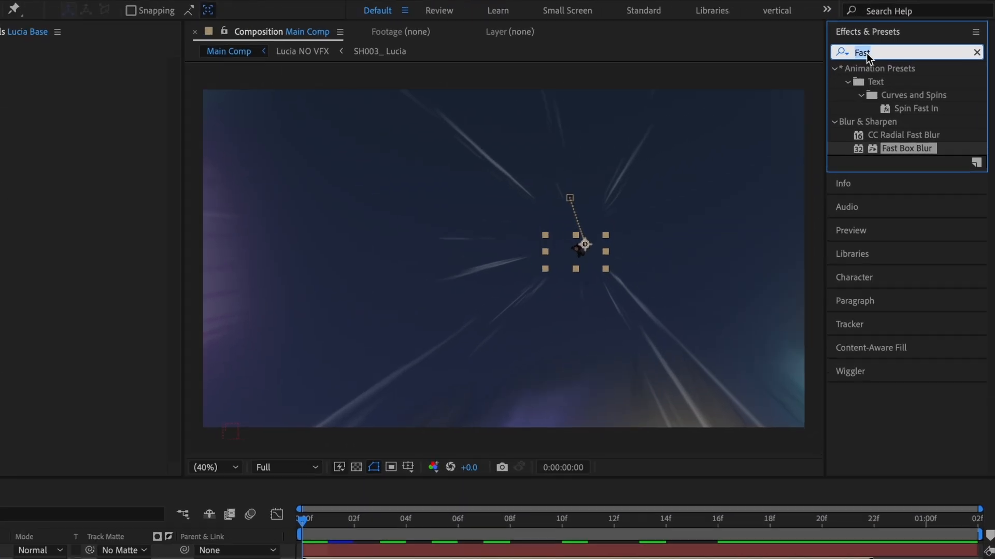
{"action": "double_click", "coordinate": [896, 39]}
{"action": "type", "text": "directional"}
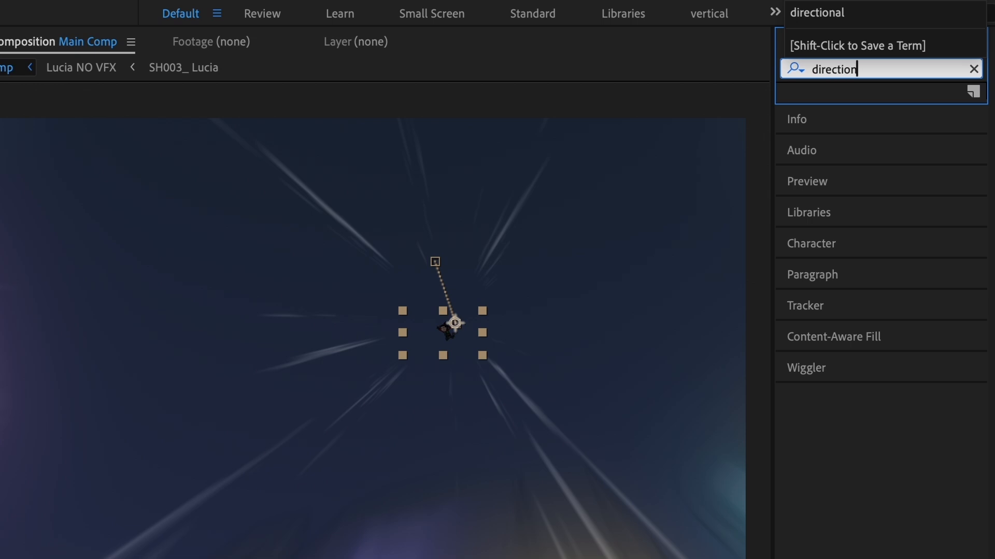
{"action": "left_click_drag", "start_coordinate": [897, 113], "coordinate": [222, 209]}
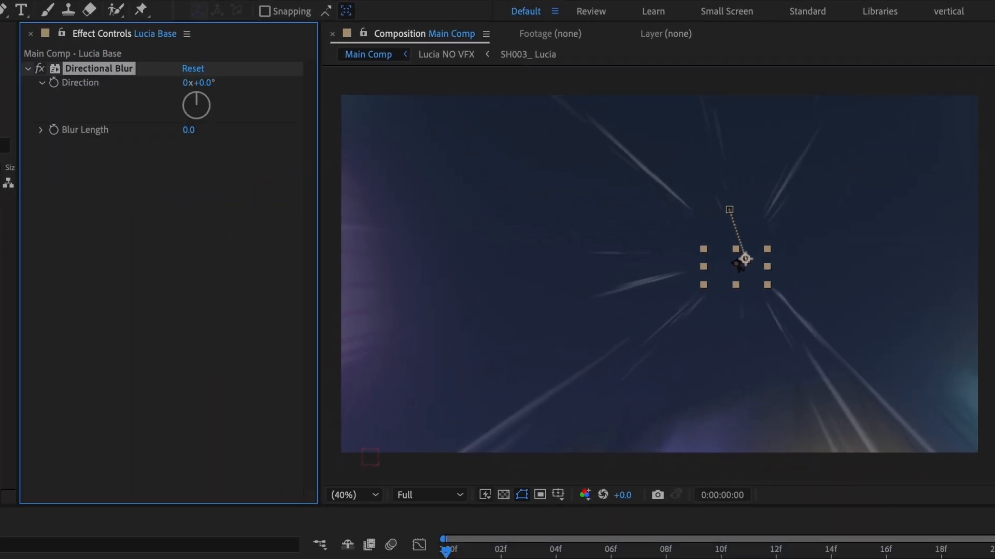
Set the Lucia Base layer's Directional Blur length to 20 with the close-up at frame 21 in view.
{"action": "key", "text": "space"}
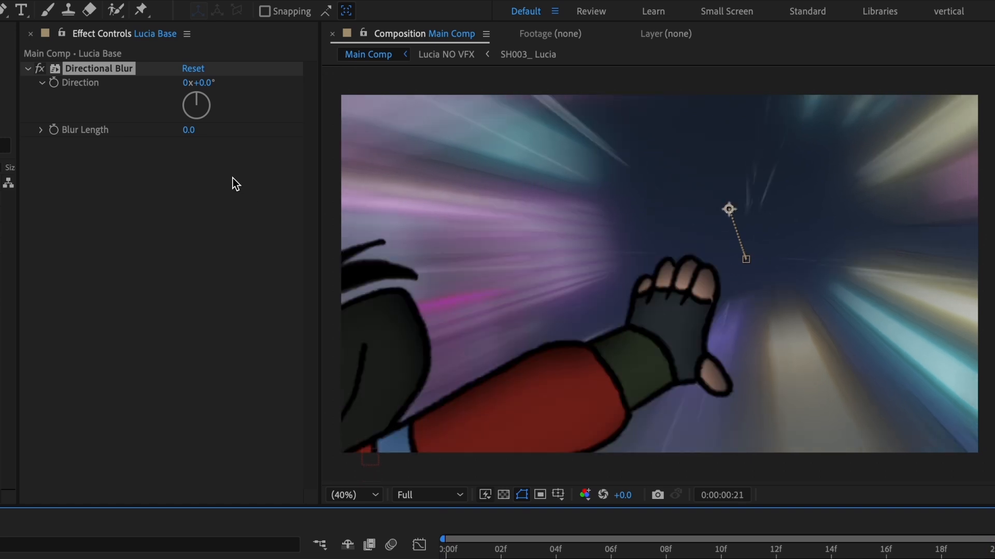
{"action": "left_click", "coordinate": [189, 132]}
{"action": "type", "text": "20"}
{"action": "key", "text": "Return"}
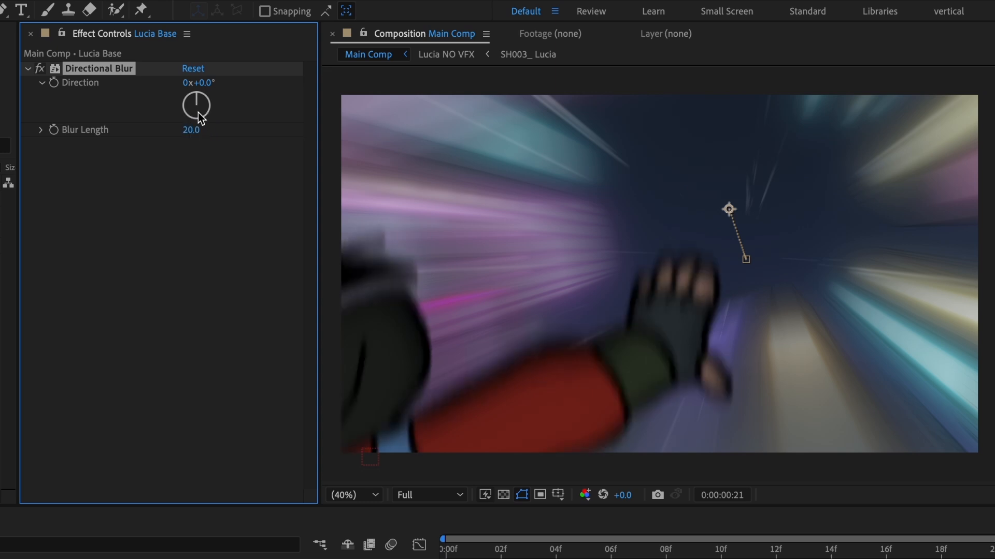
Set the Directional Blur direction to 55° and keyframe its Blur Length at frame 21.
{"action": "left_click_drag", "start_coordinate": [204, 91], "coordinate": [262, 101]}
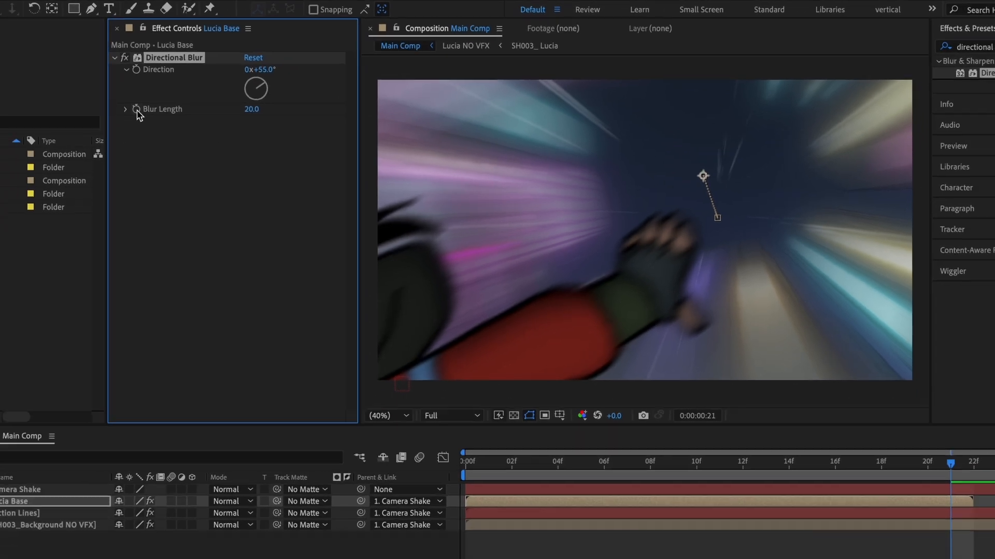
{"action": "left_click", "coordinate": [54, 130]}
{"action": "key", "text": "u"}
Set the Lucia Base layer's Blur Length to 0 at frame 17 and preview the blur animation.
{"action": "key", "text": "Page_Up"}
{"action": "key", "text": "Page_Up"}
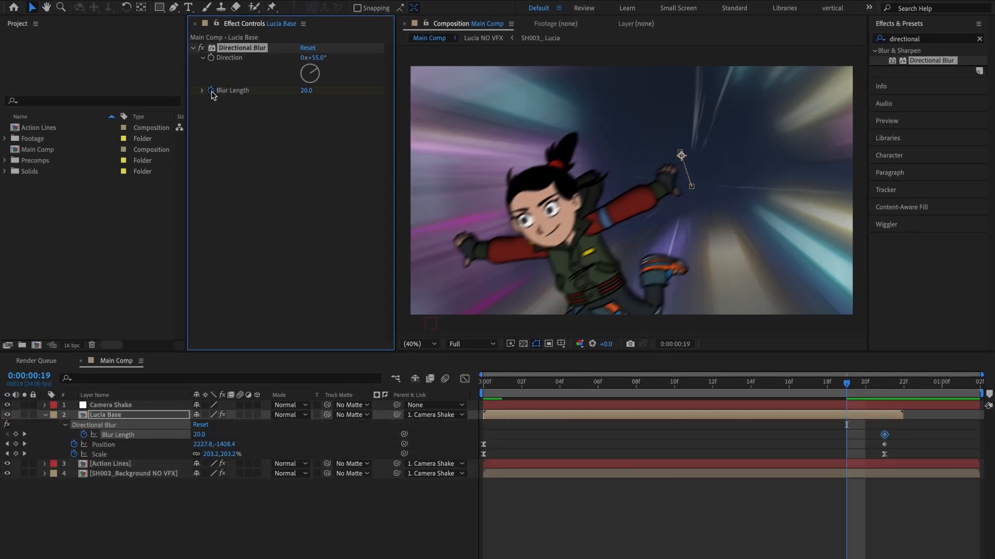
{"action": "key", "text": "Page_Up"}
{"action": "key", "text": "Page_Up"}
{"action": "left_click", "coordinate": [306, 91]}
{"action": "type", "text": "0"}
{"action": "key", "text": "Return"}
{"action": "key", "text": "space"}
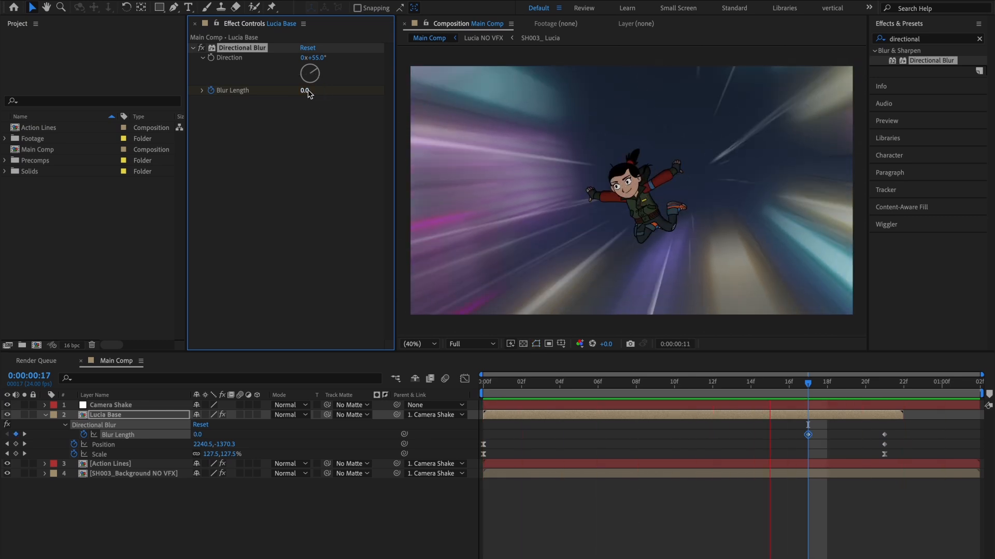
{"action": "key", "text": "space"}
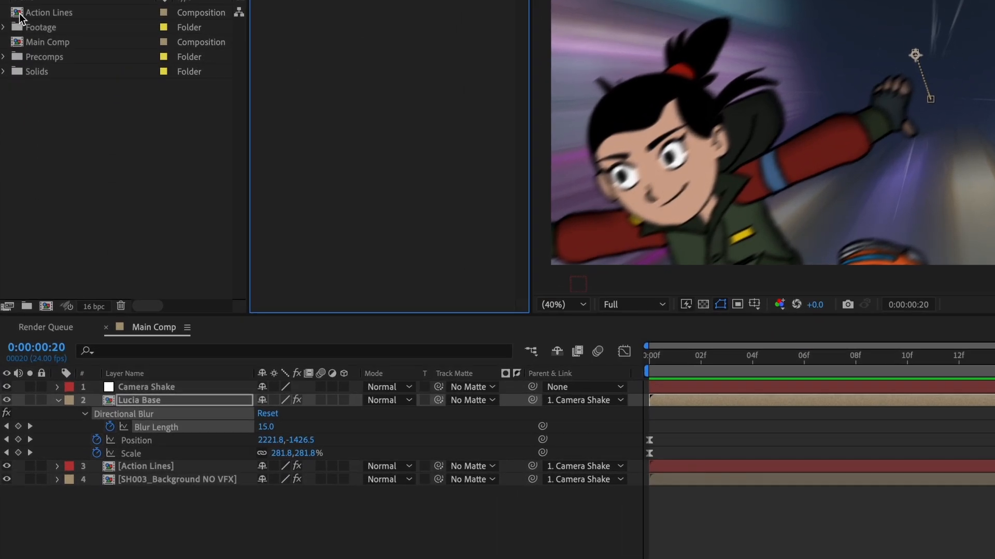
Nest Main Comp in a new composition and name it "render comp".
{"action": "left_click_drag", "start_coordinate": [23, 149], "coordinate": [58, 273]}
{"action": "left_click_drag", "start_coordinate": [78, 213], "coordinate": [45, 307]}
{"action": "key", "text": "ctrl+k"}
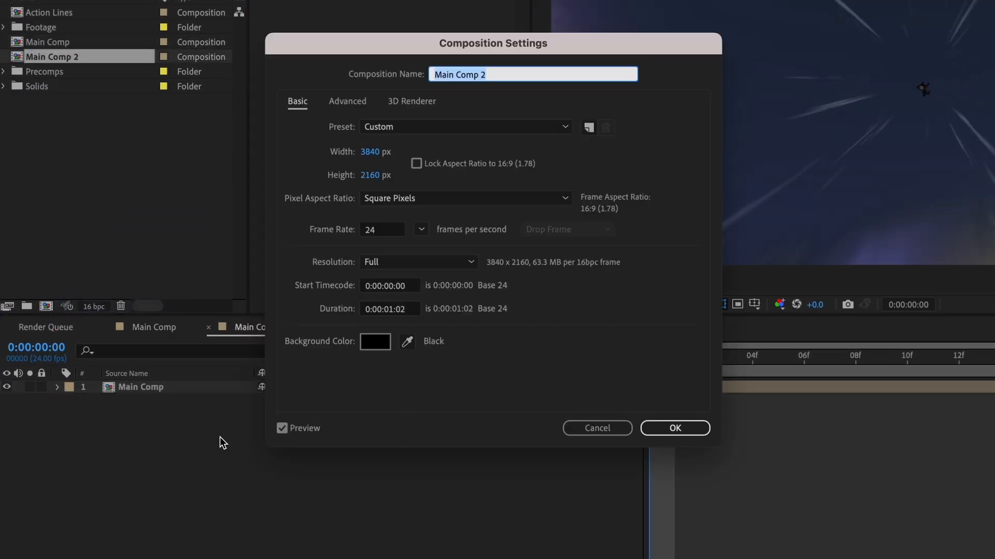
{"action": "type", "text": "render comp"}
Set the render comp's frame size to 1920 x 1080 px.
{"action": "left_click", "coordinate": [367, 153]}
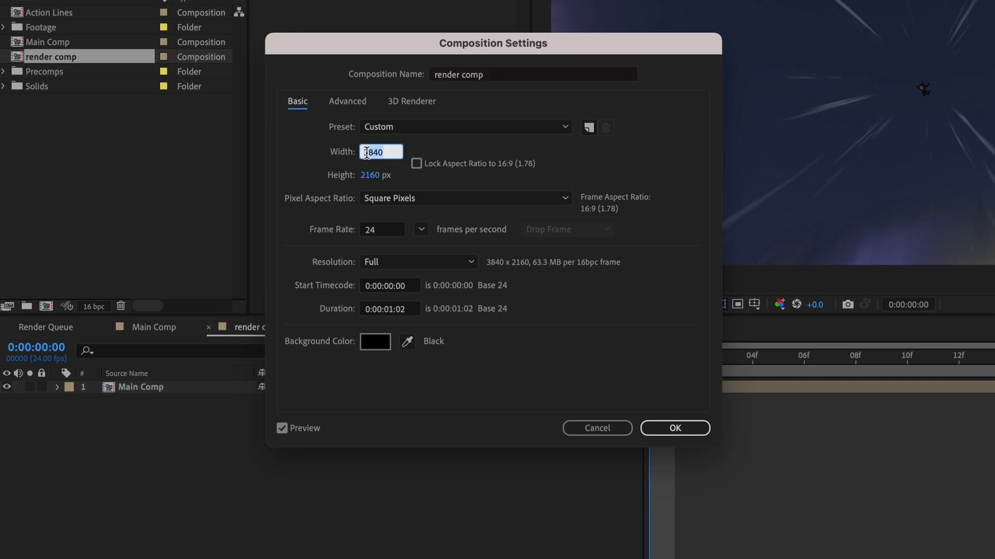
{"action": "type", "text": "1920"}
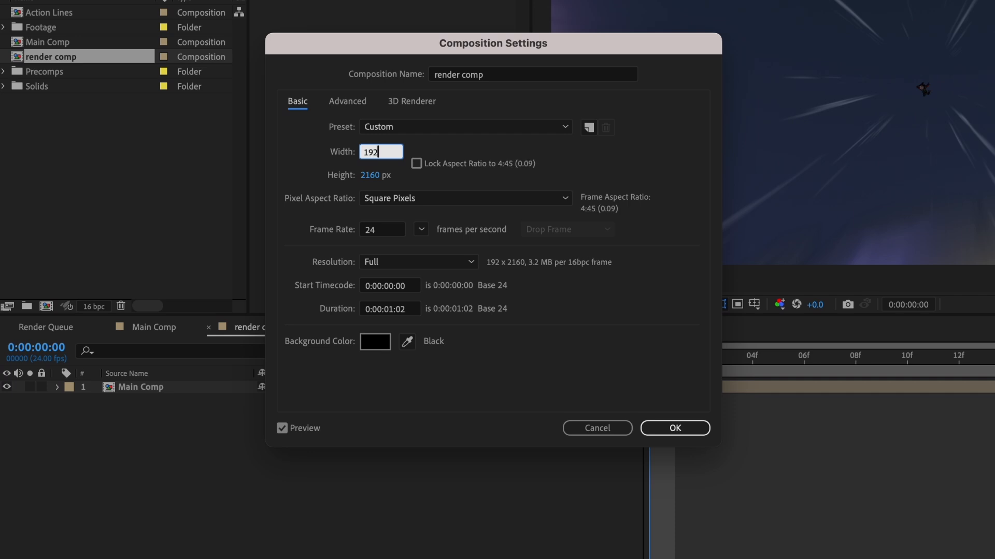
{"action": "key", "text": "Tab"}
{"action": "type", "text": "1080"}
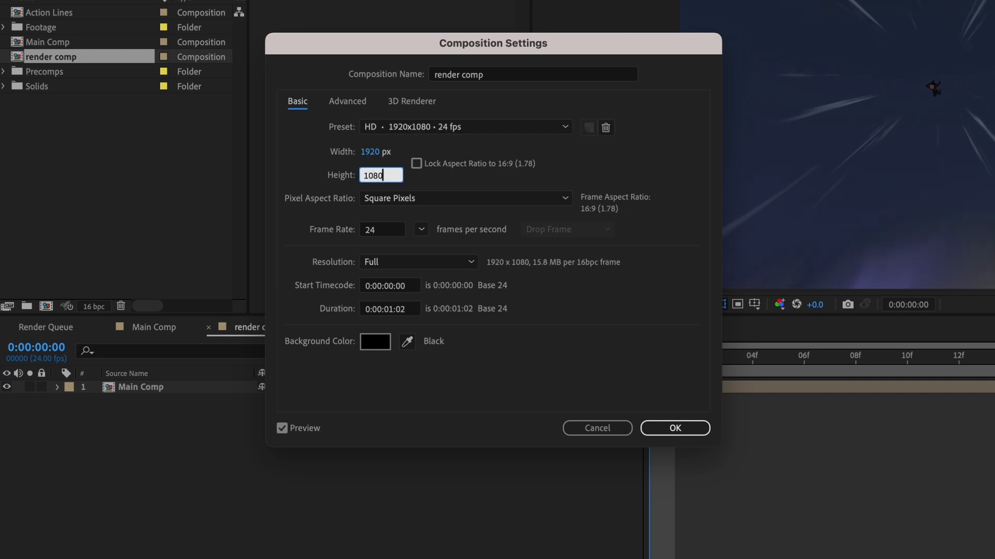
{"action": "key", "text": "Return"}
Scale the Main Comp layer to fit the width of the render comp.
{"action": "left_click", "coordinate": [162, 389]}
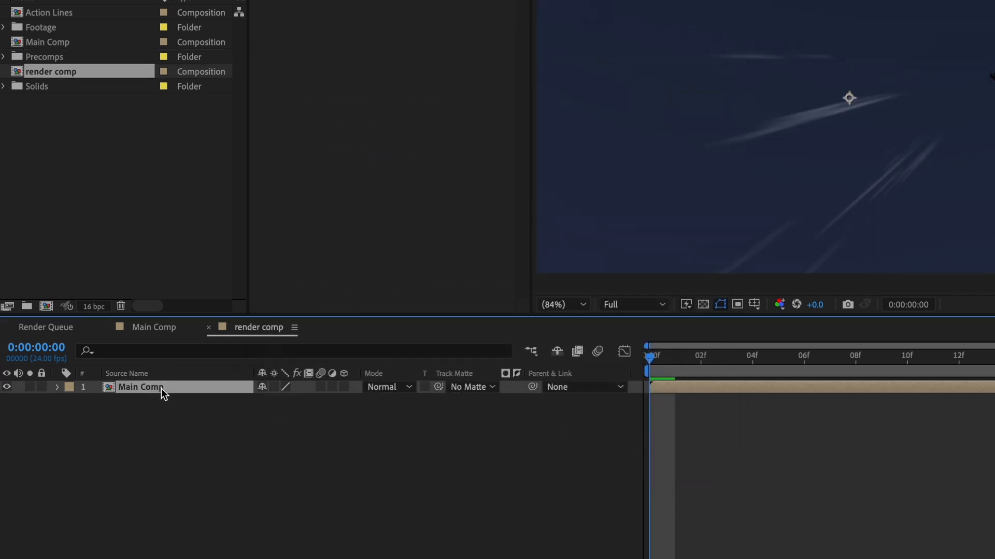
{"action": "right_click", "coordinate": [163, 394]}
{"action": "mouse_move", "coordinate": [310, 208]}
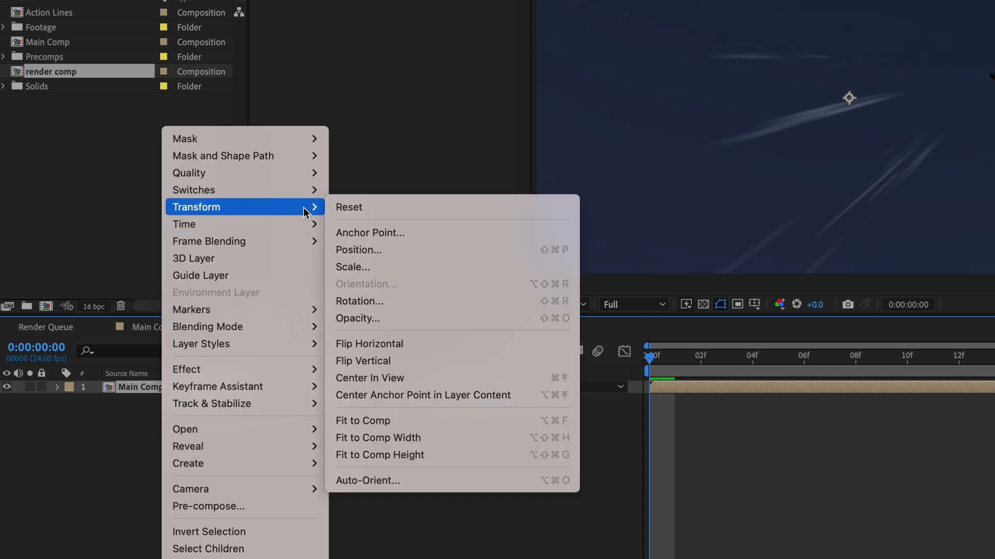
{"action": "left_click", "coordinate": [444, 438]}
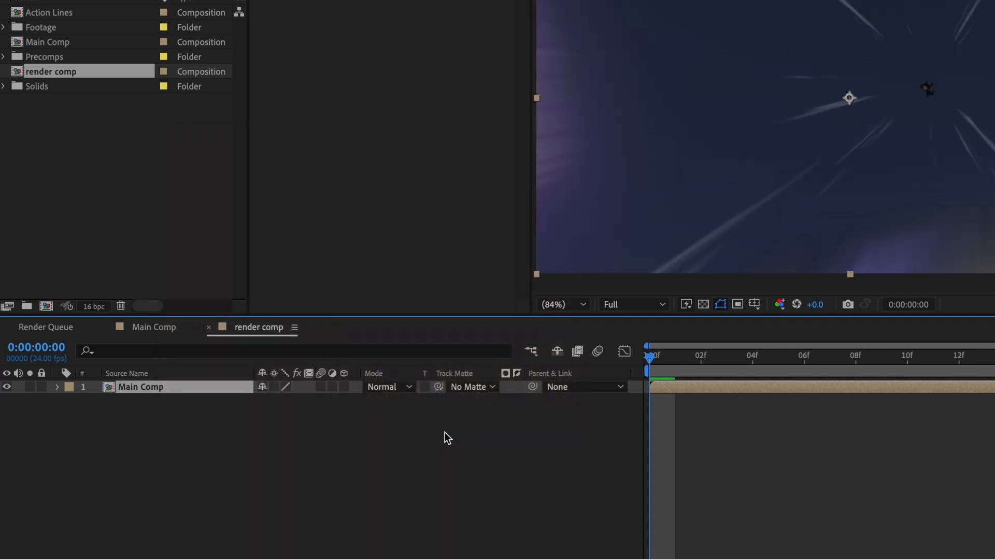
Create an adjustment layer in the render comp and duplicate it twice.
{"action": "left_click", "coordinate": [447, 443]}
{"action": "right_click", "coordinate": [330, 439]}
{"action": "mouse_move", "coordinate": [393, 411]}
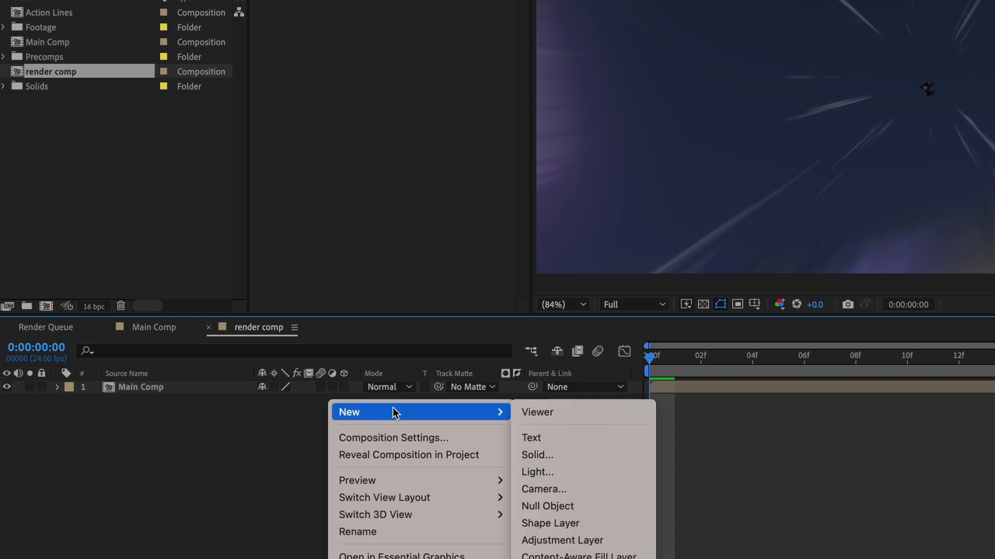
{"action": "left_click", "coordinate": [565, 540]}
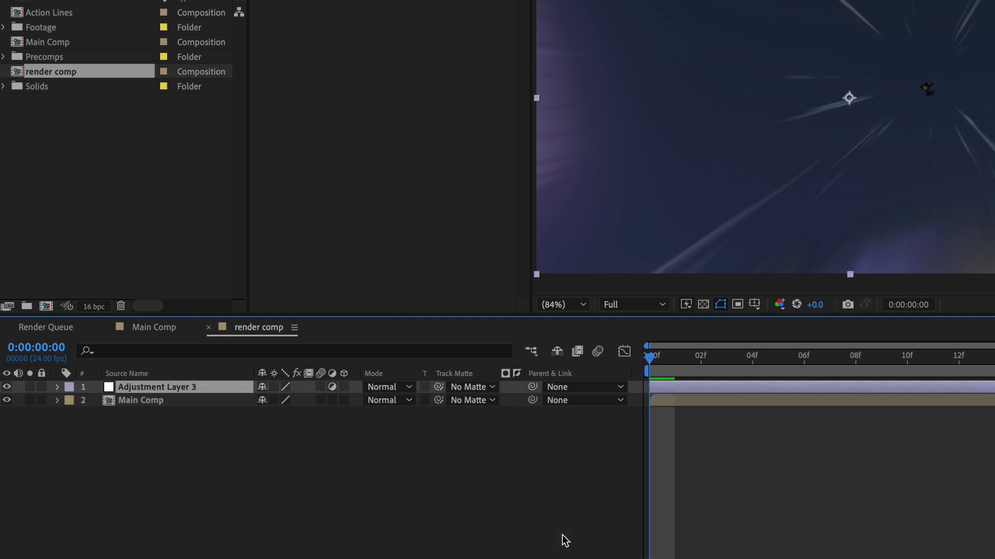
{"action": "key", "text": "ctrl+d"}
{"action": "key", "text": "ctrl+d"}
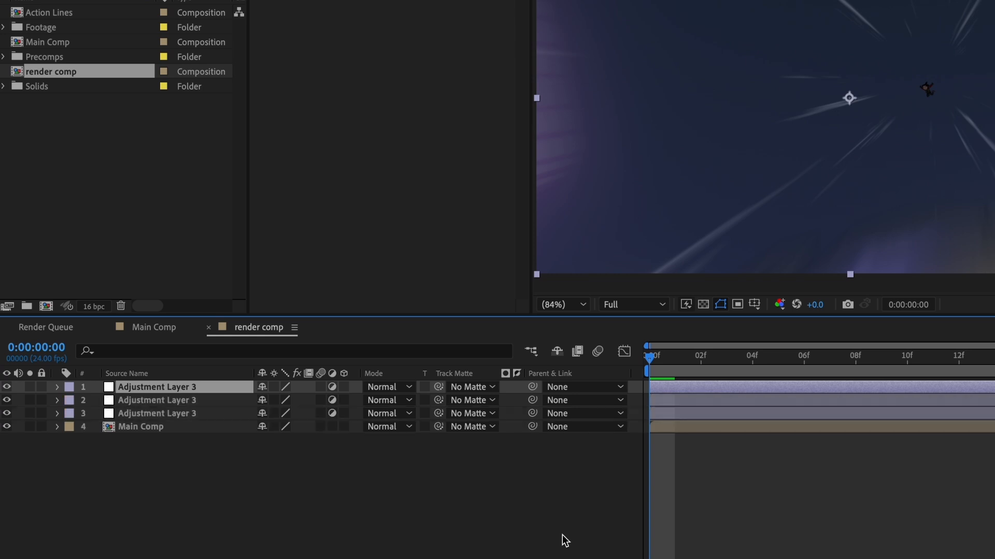
Rename the three adjustment layers, from the uppermost down, as Grain, Vignette and Color Correction.
{"action": "key", "text": "Return"}
{"action": "type", "text": "Grain"}
{"action": "key", "text": "Return"}
{"action": "key", "text": "ctrl+Down"}
{"action": "key", "text": "Return"}
{"action": "type", "text": "Vignette"}
{"action": "key", "text": "Return"}
{"action": "key", "text": "ctrl+Down"}
{"action": "key", "text": "Return"}
{"action": "type", "text": "c"}
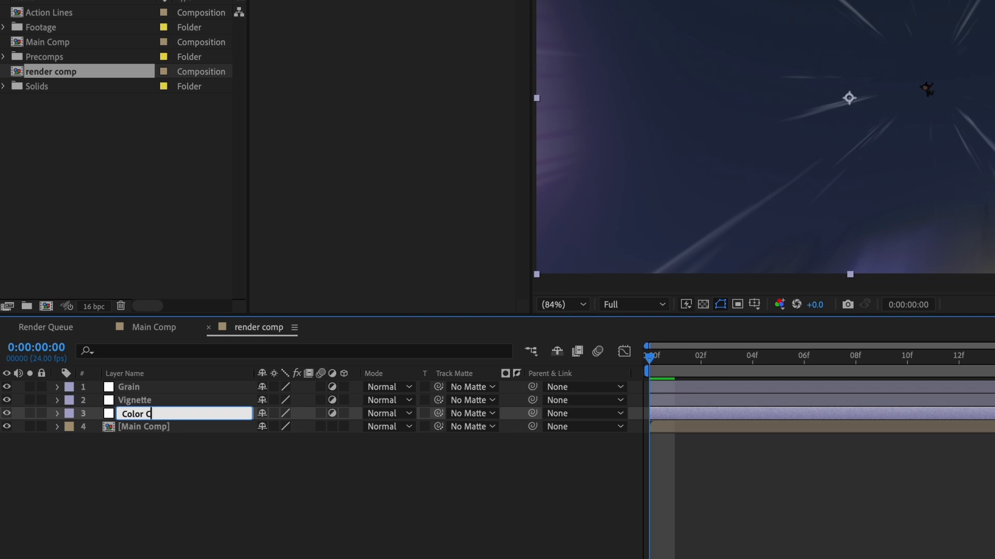
{"action": "type", "text": "olor Correction"}
{"action": "key", "text": "Return"}
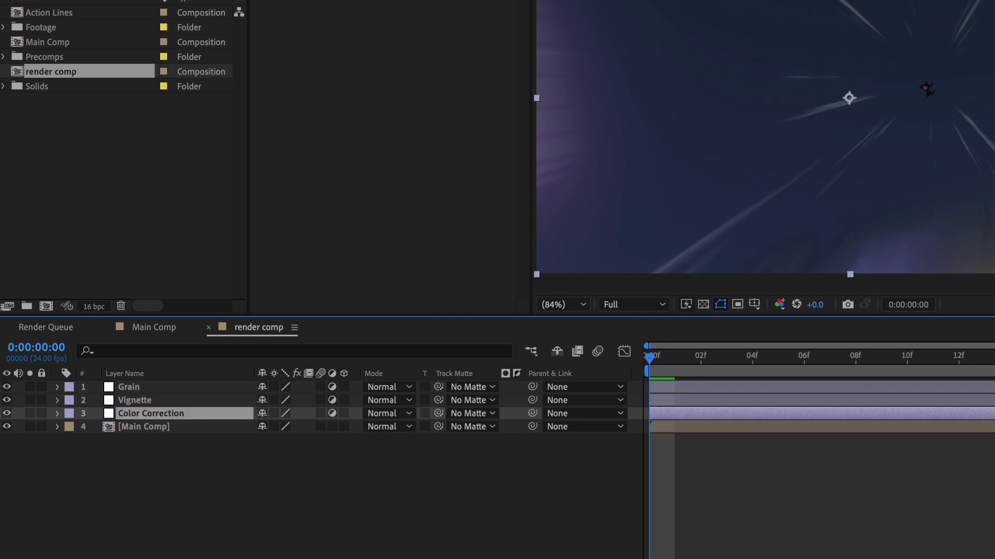
Find the Add Grain effect and apply it to the Grain adjustment layer.
{"action": "left_click", "coordinate": [143, 388]}
{"action": "left_click", "coordinate": [847, 70]}
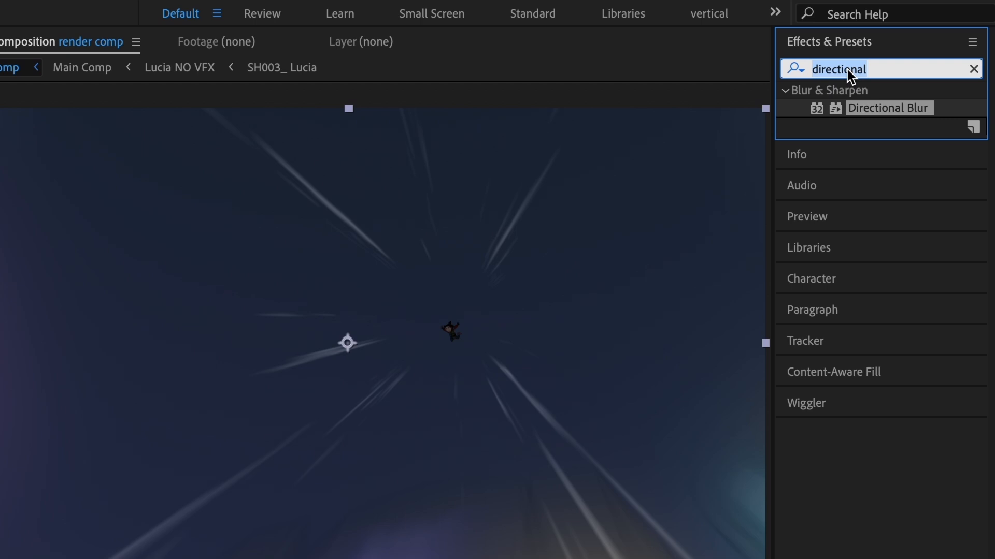
{"action": "type", "text": "add gr"}
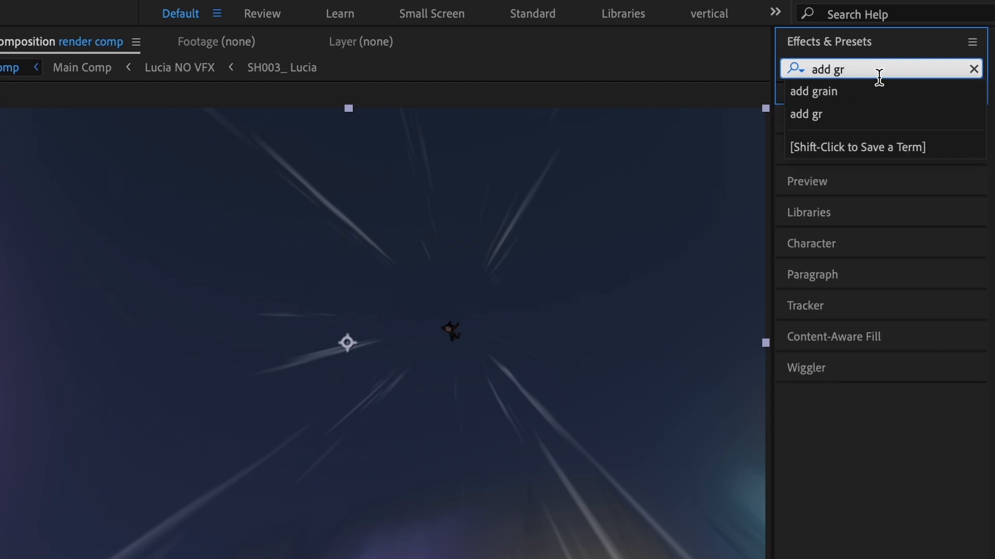
{"action": "left_click", "coordinate": [861, 91]}
{"action": "left_click_drag", "start_coordinate": [861, 102], "coordinate": [97, 196]}
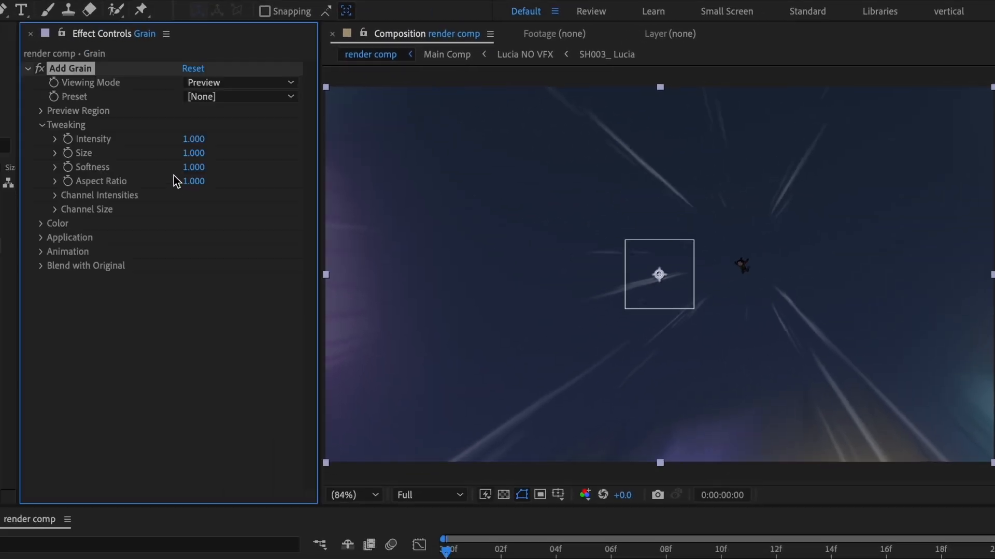
Set Add Grain's viewing mode to Final Output and its preset to Kodak SFX 200T.
{"action": "left_click", "coordinate": [229, 83]}
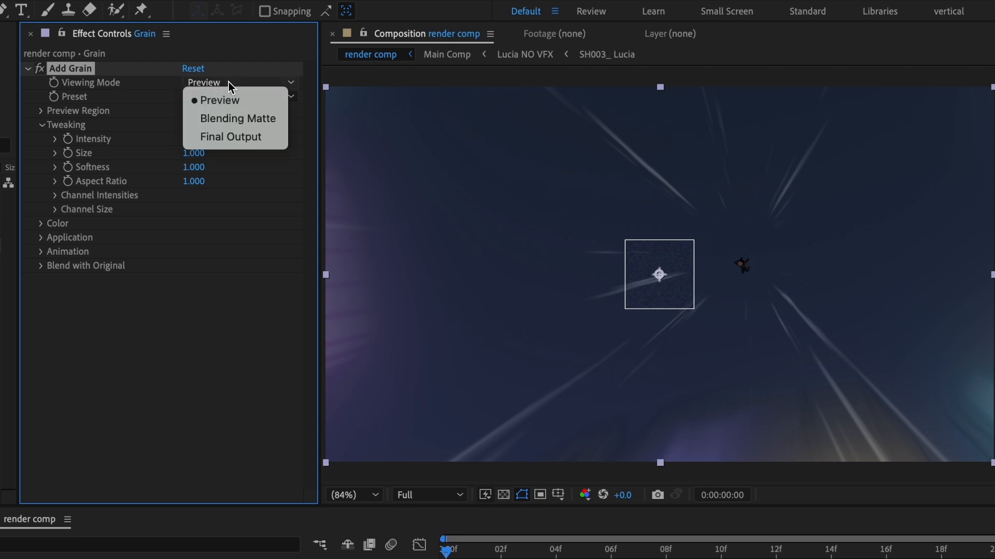
{"action": "left_click", "coordinate": [231, 138]}
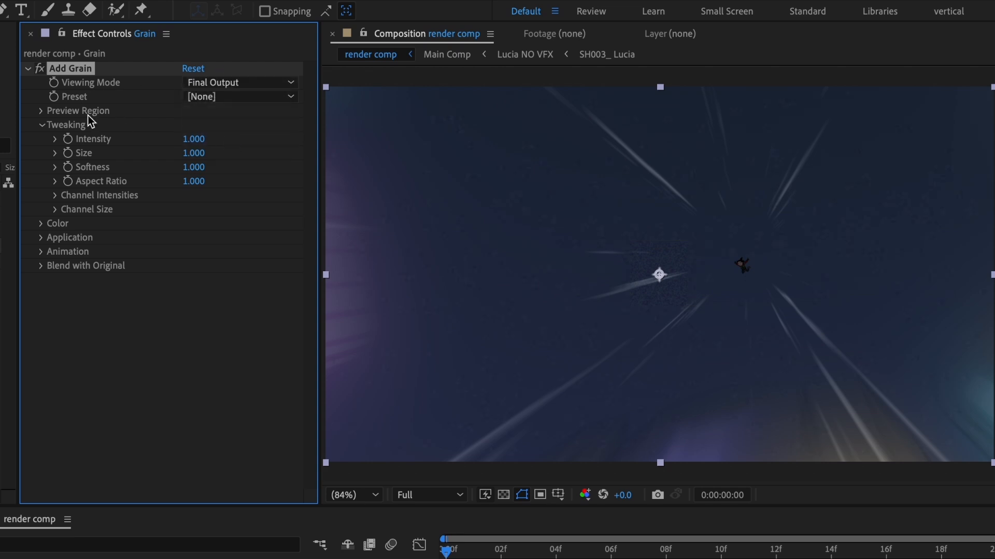
{"action": "left_click", "coordinate": [213, 98]}
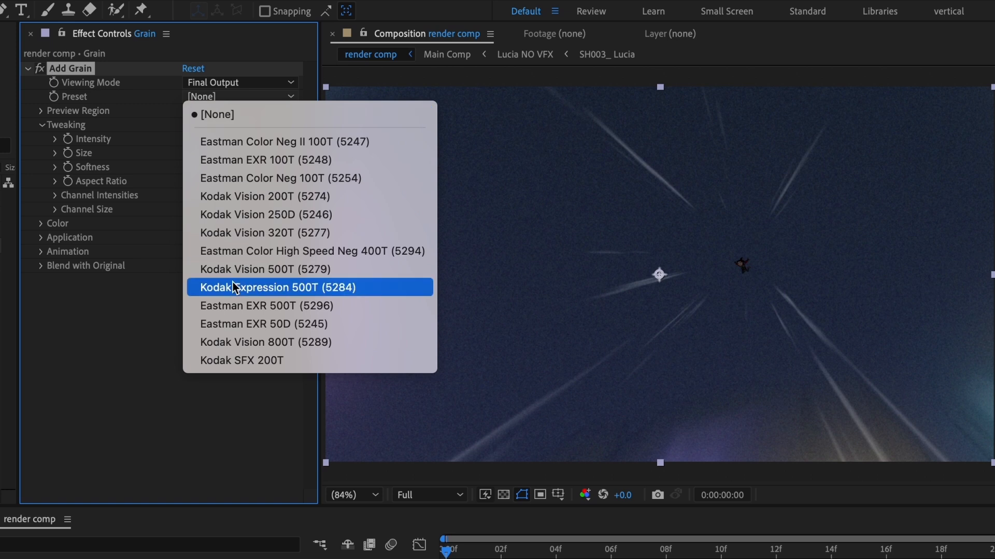
{"action": "left_click", "coordinate": [234, 362]}
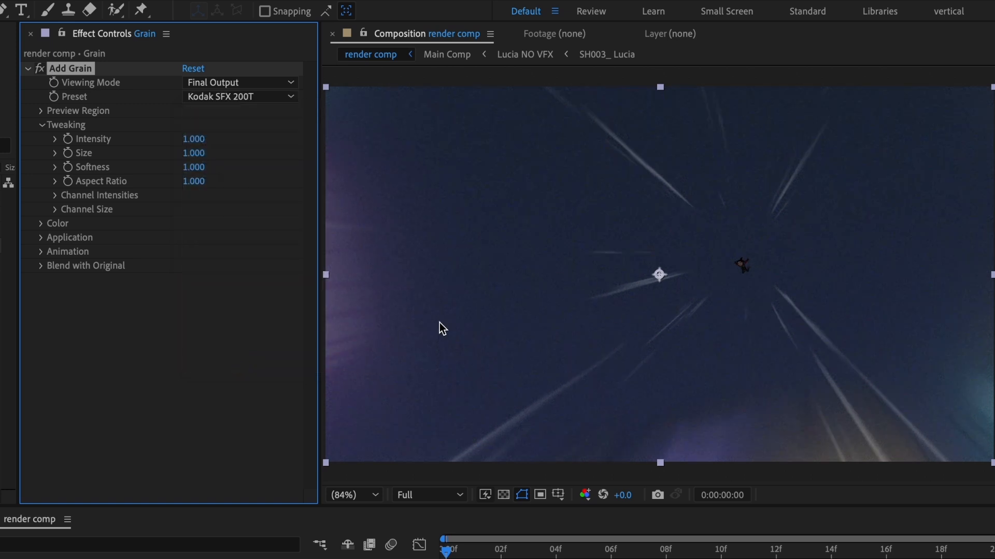
Add an elliptical mask filling the whole frame to the Vignette layer.
{"action": "left_click", "coordinate": [149, 524]}
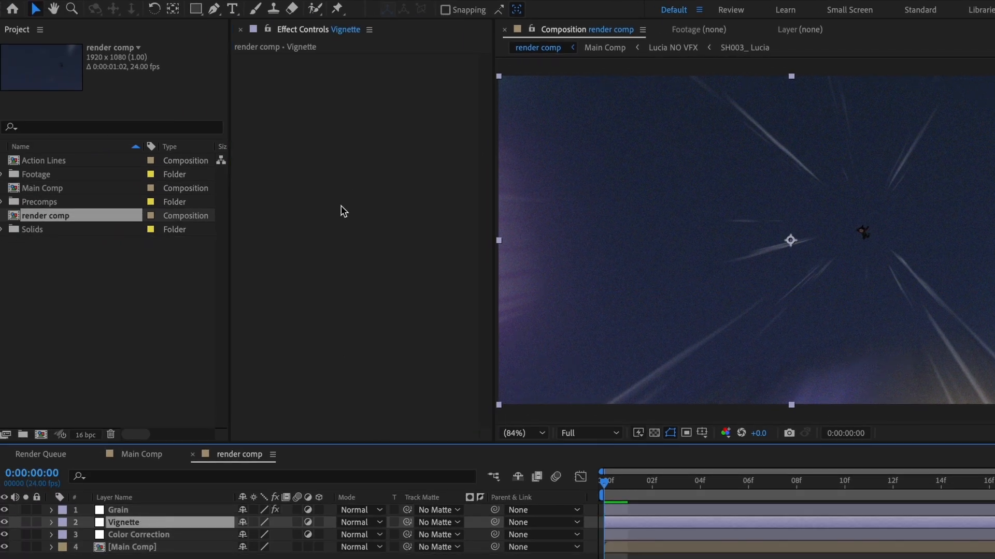
{"action": "left_click_drag", "start_coordinate": [195, 9], "coordinate": [272, 42]}
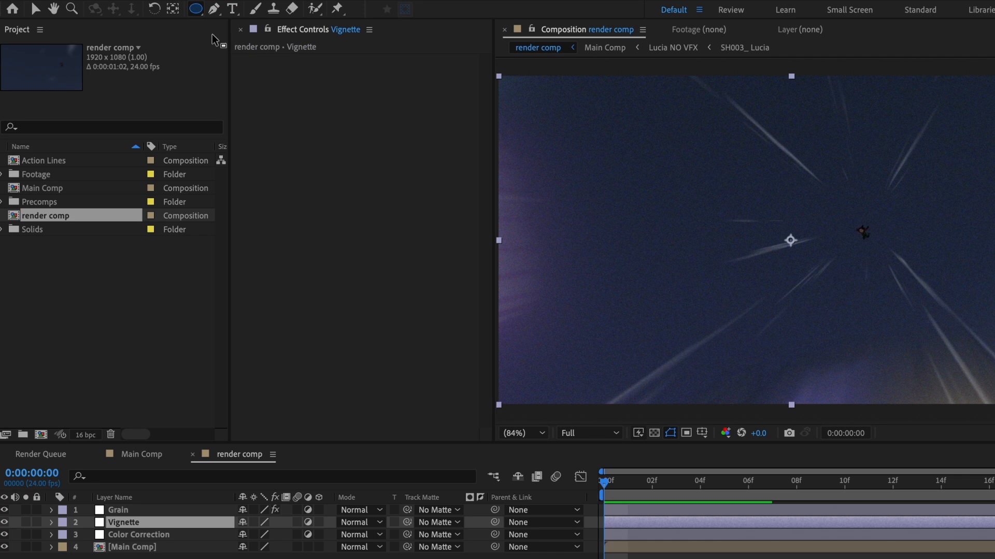
{"action": "double_click", "coordinate": [195, 9]}
{"action": "key", "text": "v"}
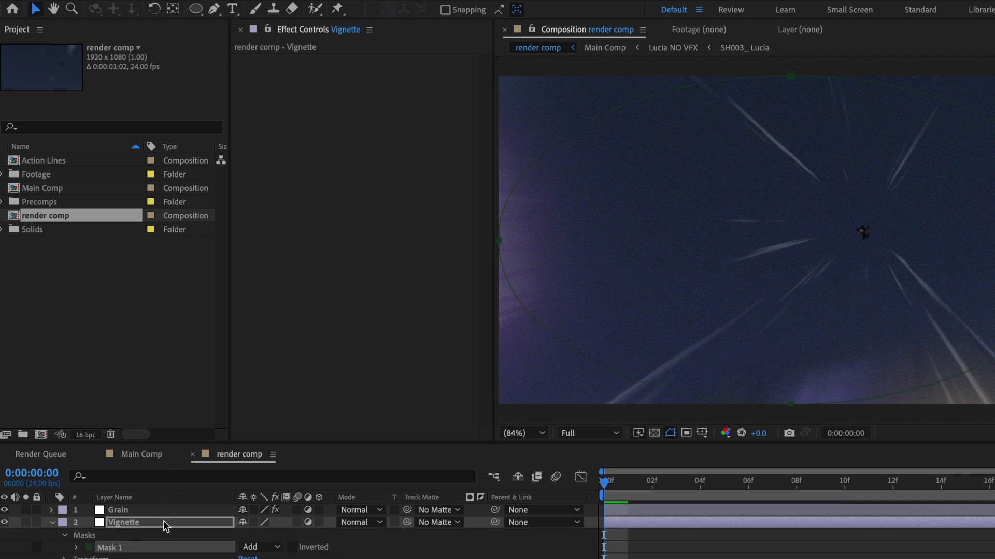
Find the Levels effect and apply it to the Vignette layer.
{"action": "left_click", "coordinate": [839, 71]}
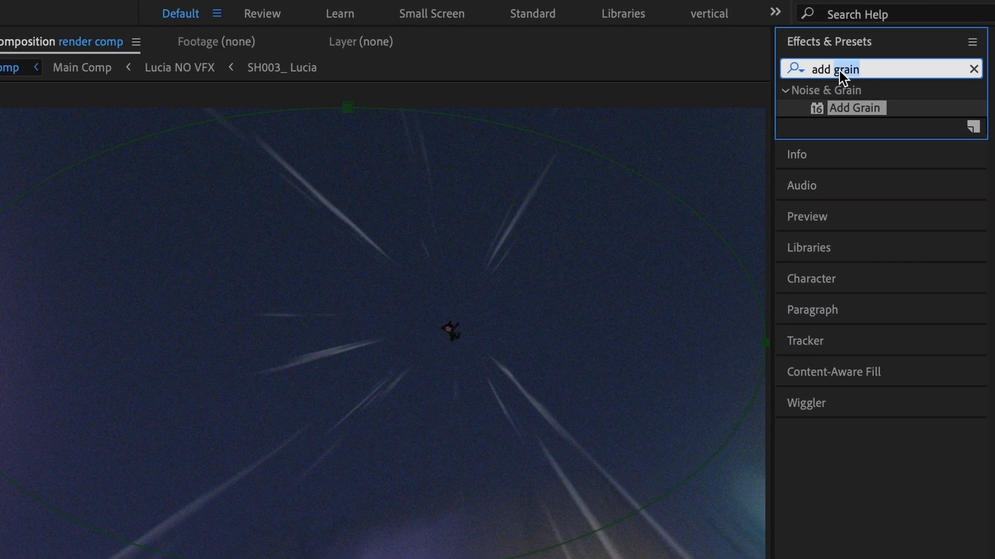
{"action": "triple_click", "coordinate": [839, 71]}
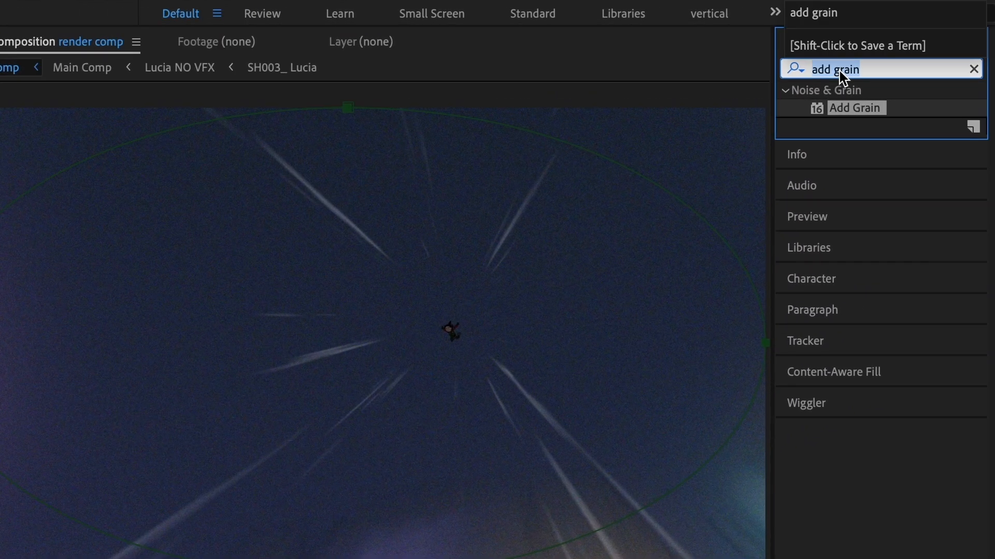
{"action": "type", "text": "Levels"}
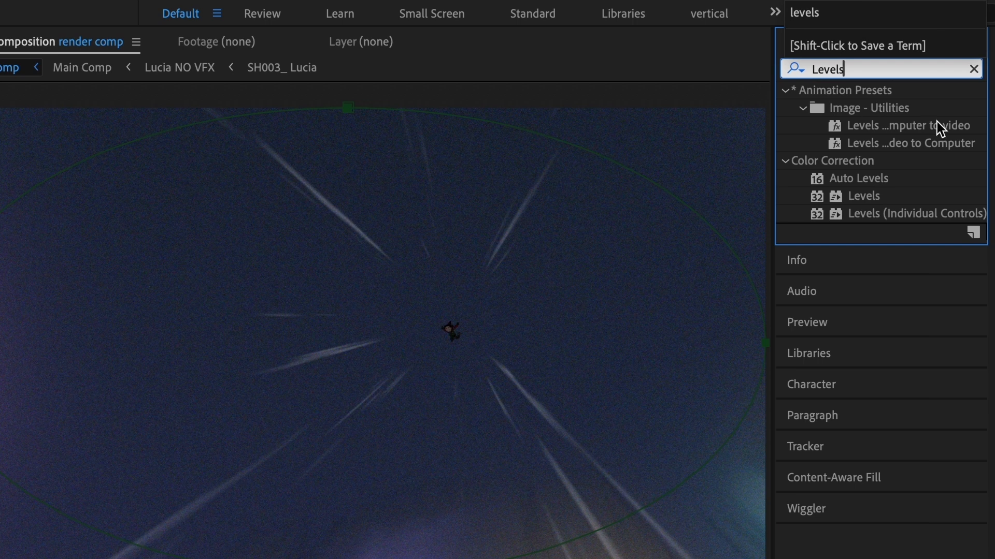
{"action": "left_click_drag", "start_coordinate": [872, 196], "coordinate": [291, 116]}
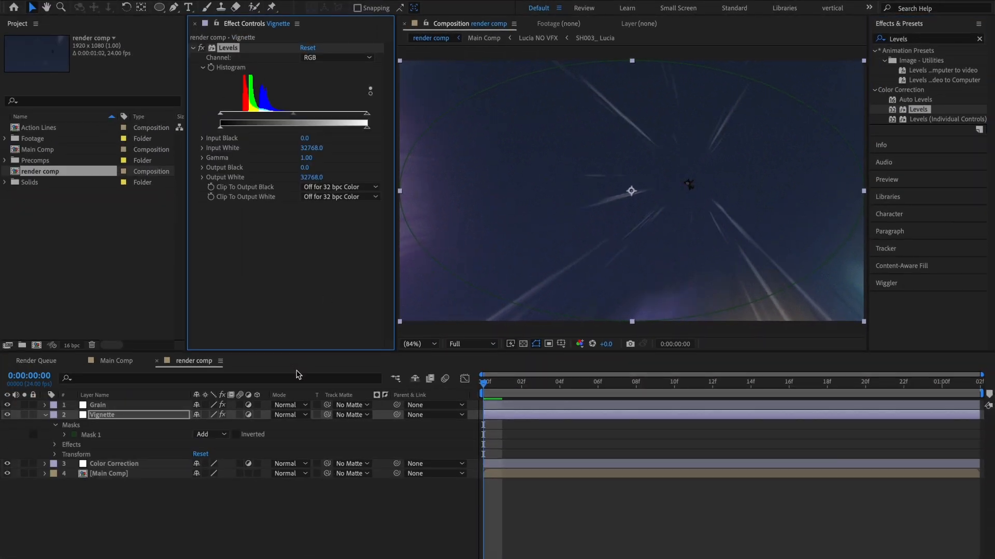
Invert the Vignette layer's mask and set its feather to 250 pixels.
{"action": "left_click", "coordinate": [154, 415]}
{"action": "key", "text": "m"}
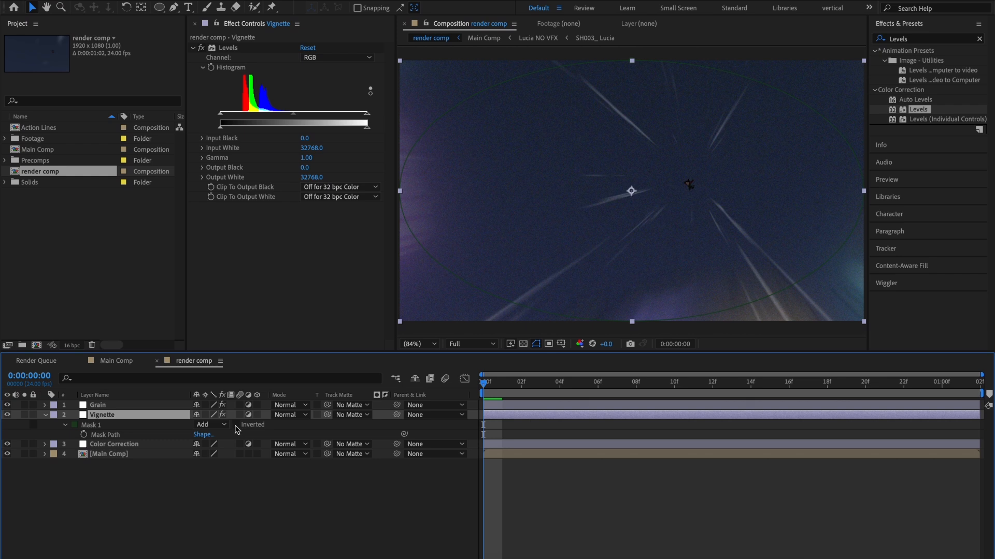
{"action": "left_click", "coordinate": [237, 425]}
{"action": "key", "text": "f"}
{"action": "left_click", "coordinate": [207, 435]}
{"action": "type", "text": "250"}
{"action": "key", "text": "Return"}
Raise the Vignette's Levels Input Black to about 3932 and compare the frame with the layer hidden and shown.
{"action": "left_click", "coordinate": [304, 139]}
{"action": "left_click_drag", "start_coordinate": [304, 138], "coordinate": [305, 139]}
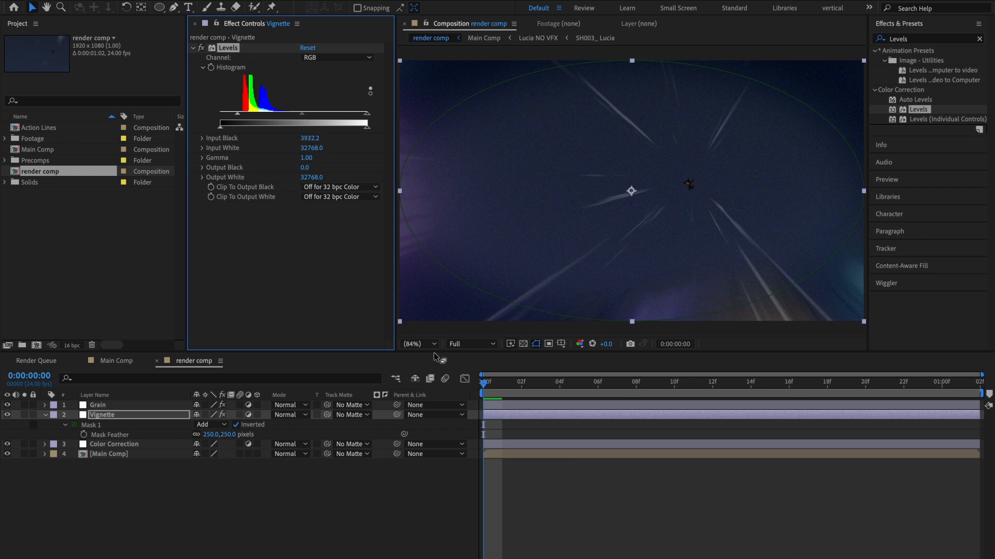
{"action": "left_click", "coordinate": [244, 471]}
{"action": "left_click", "coordinate": [8, 415]}
{"action": "left_click", "coordinate": [8, 415]}
Set the Vignette layer's Opacity to 65% and preview the shot.
{"action": "left_click", "coordinate": [108, 418]}
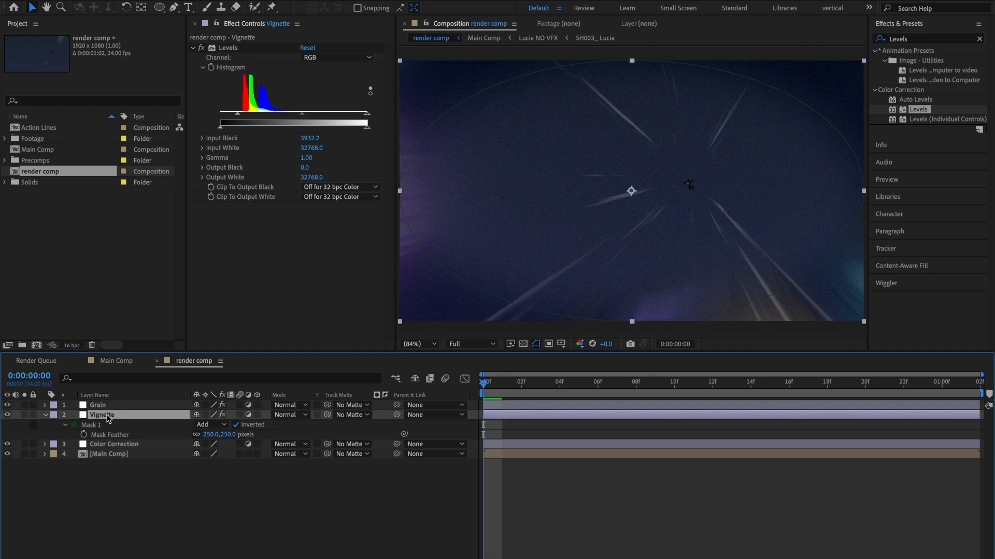
{"action": "key", "text": "t"}
{"action": "left_click", "coordinate": [199, 425]}
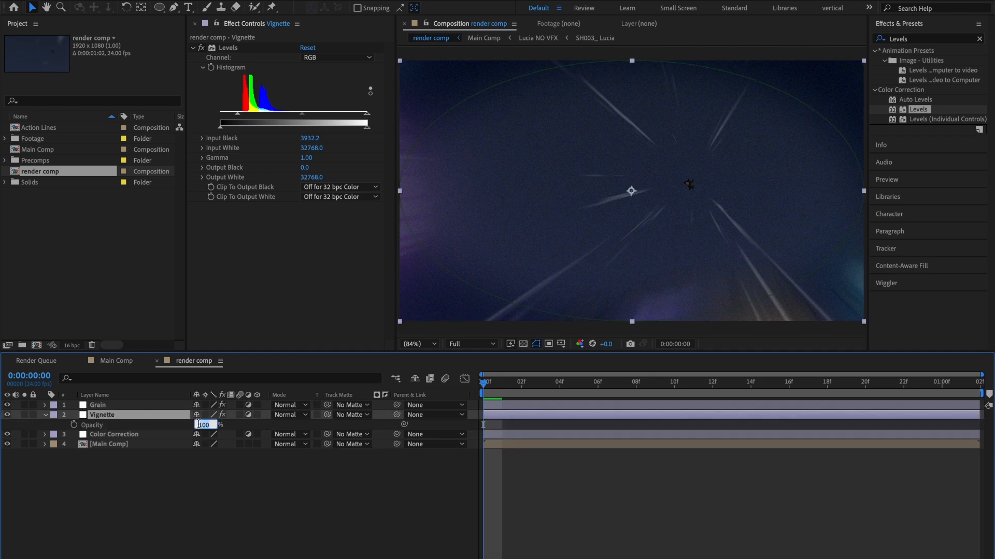
{"action": "type", "text": "65"}
{"action": "key", "text": "Return"}
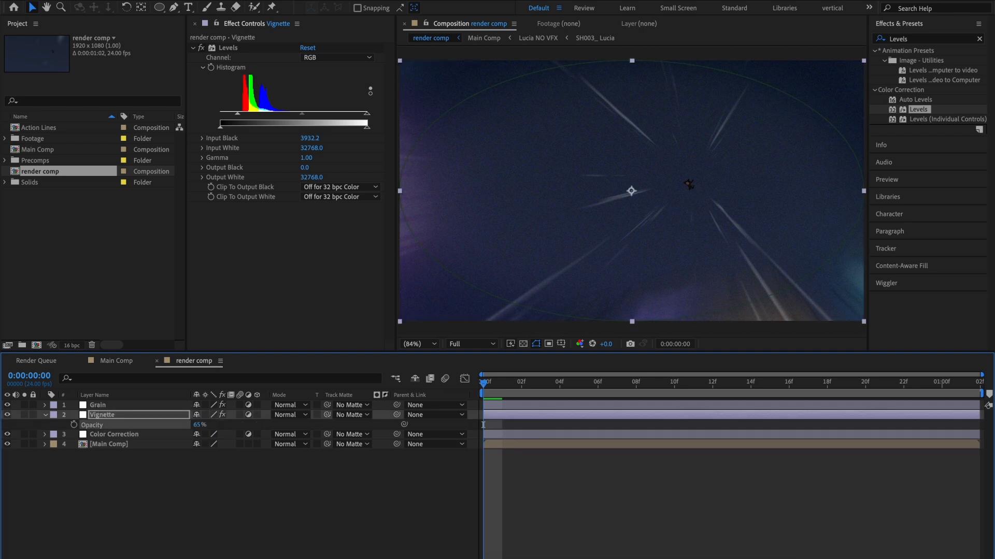
{"action": "left_click", "coordinate": [218, 498]}
{"action": "key", "text": "space"}
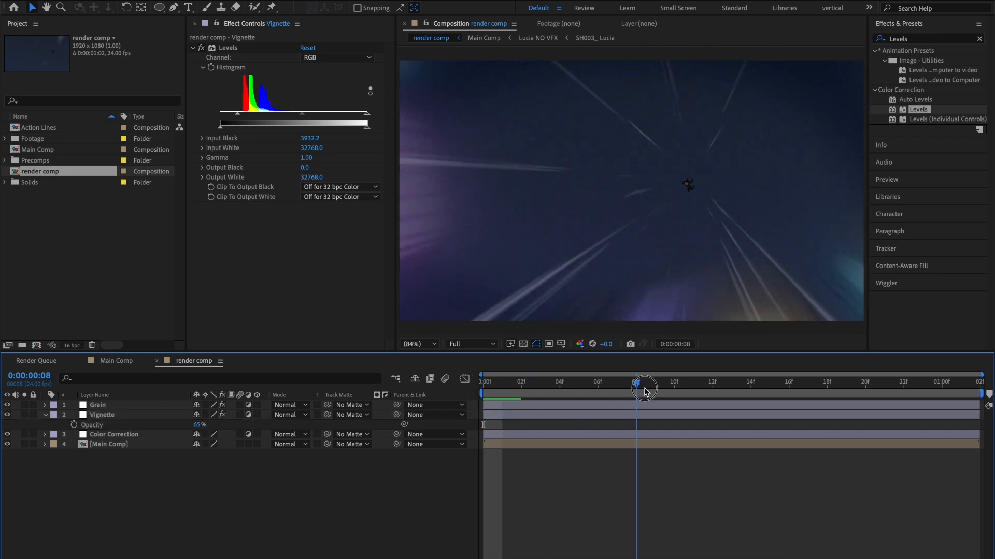
Find the Lumetri Color effect and apply it to the Color Correction layer.
{"action": "left_click", "coordinate": [44, 415]}
{"action": "left_click", "coordinate": [112, 426]}
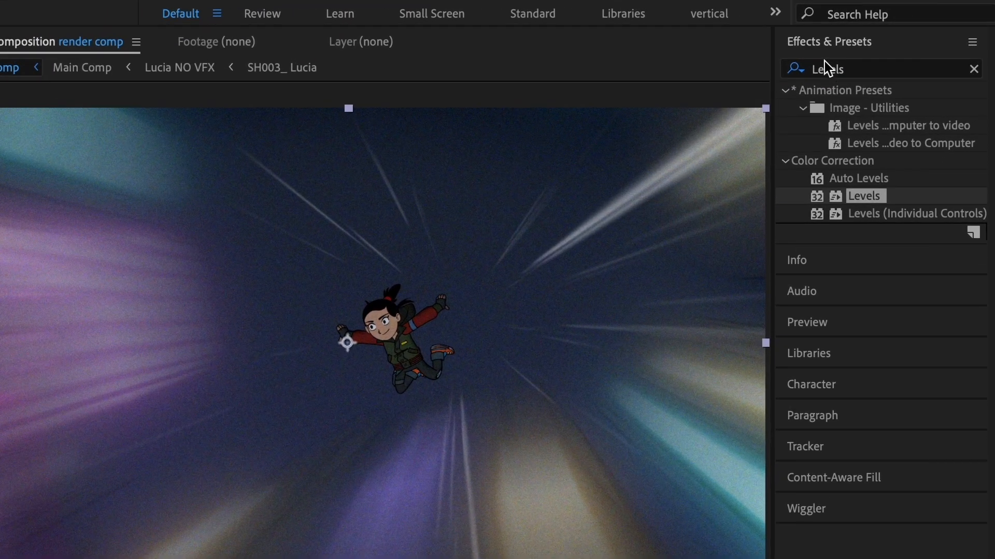
{"action": "double_click", "coordinate": [895, 39]}
{"action": "type", "text": "L"}
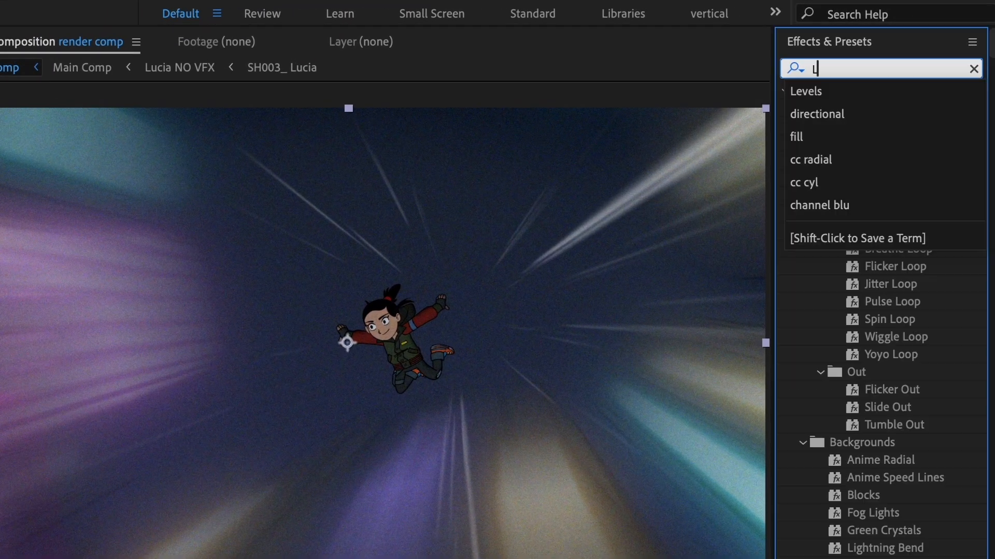
{"action": "type", "text": "ume"}
{"action": "left_click_drag", "start_coordinate": [893, 107], "coordinate": [388, 147]}
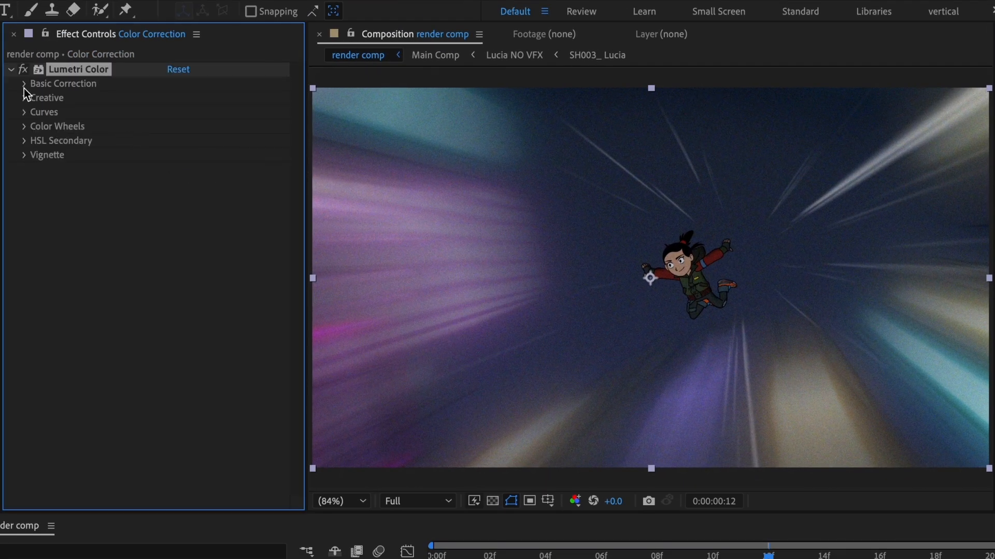
In Lumetri Color's Basic Correction, set Temperature to -25 and Contrast to 50.
{"action": "left_click", "coordinate": [24, 84]}
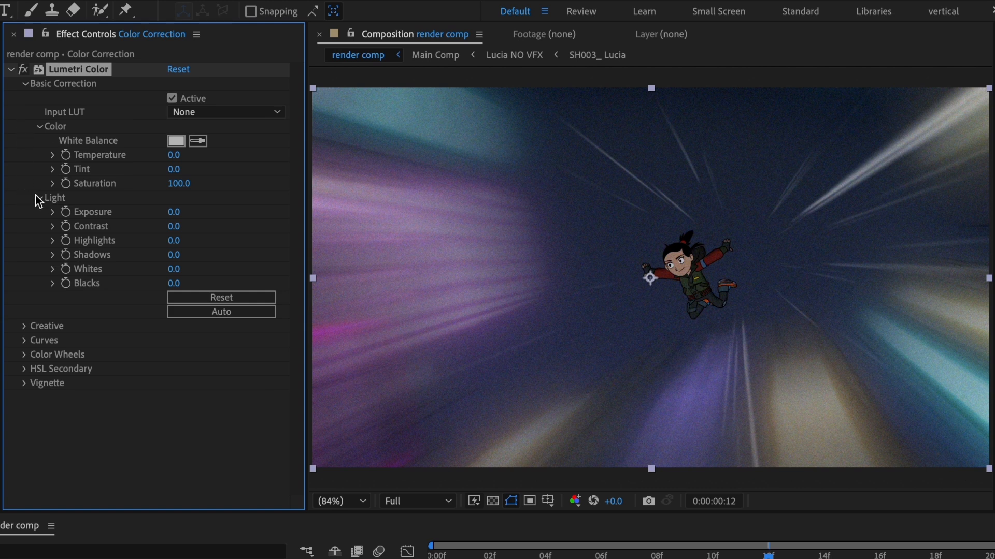
{"action": "left_click", "coordinate": [175, 157]}
{"action": "type", "text": "-25"}
{"action": "key", "text": "Return"}
{"action": "left_click", "coordinate": [174, 226]}
{"action": "type", "text": "2"}
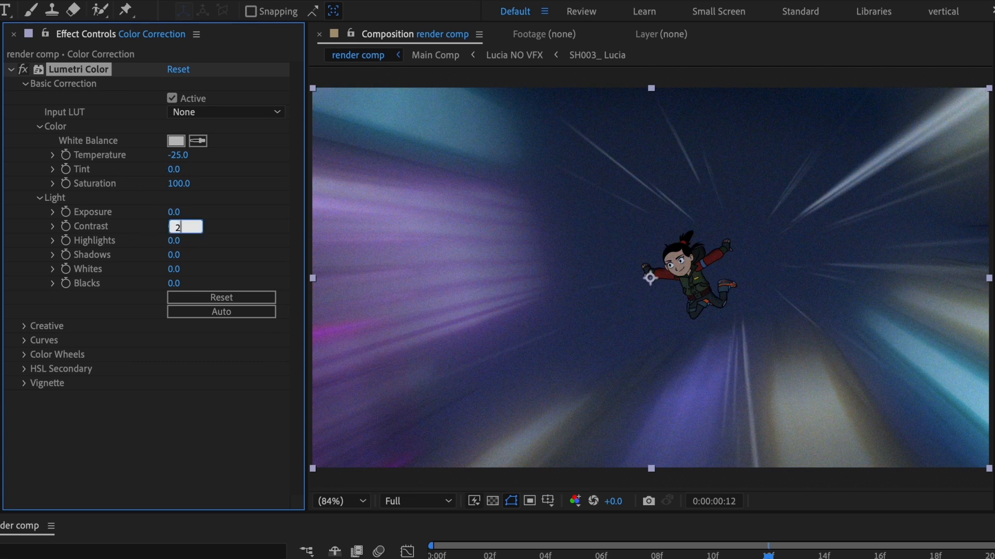
{"action": "key", "text": "Return"}
{"action": "left_click", "coordinate": [174, 227]}
{"action": "type", "text": "5"}
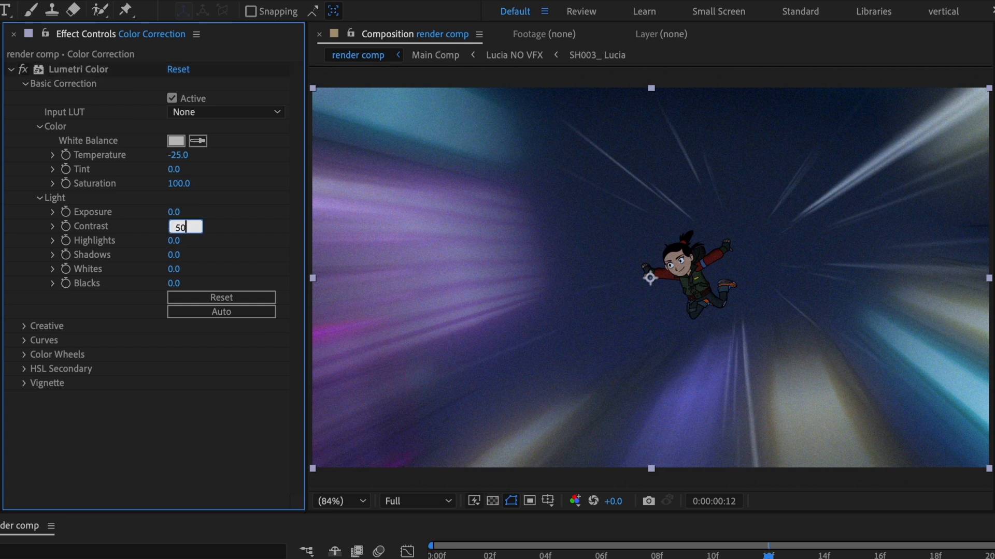
{"action": "type", "text": "0"}
{"action": "key", "text": "Return"}
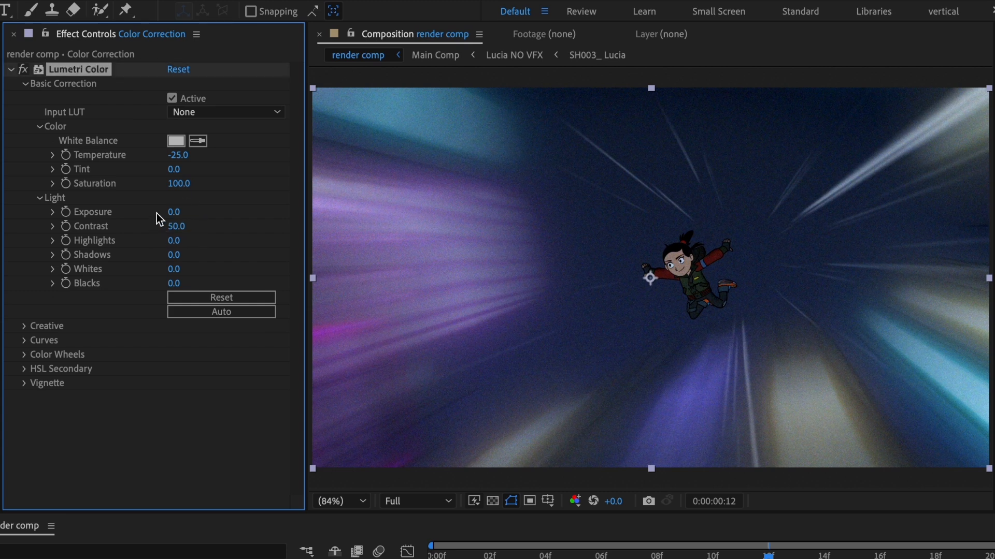
Set Lumetri Color's Highlights to -25 and Shadows to -15.
{"action": "left_click", "coordinate": [172, 241]}
{"action": "type", "text": "-25"}
{"action": "key", "text": "Return"}
{"action": "left_click", "coordinate": [176, 254]}
{"action": "type", "text": "-1"}
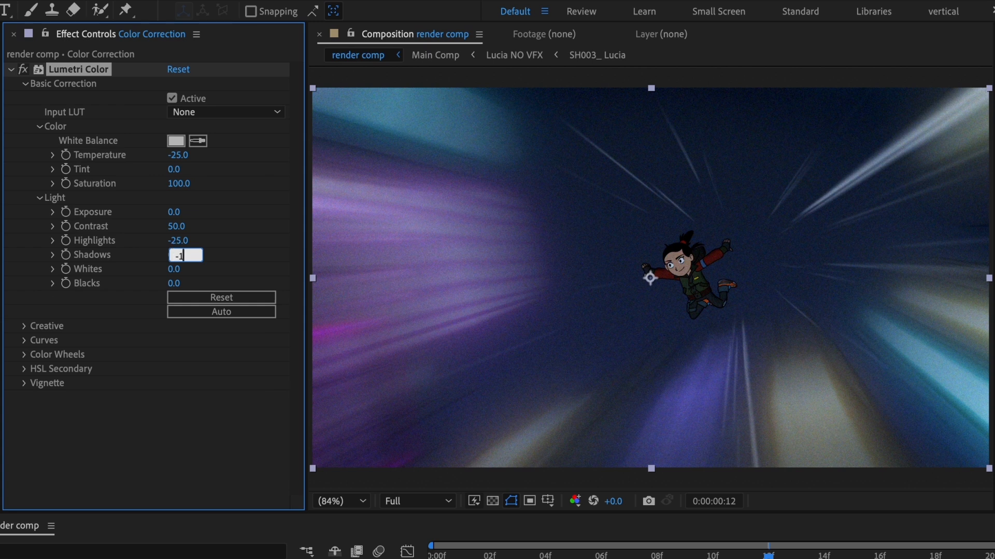
{"action": "type", "text": "5"}
{"action": "key", "text": "Return"}
Set the Blacks value in Lumetri Color's Basic Correction to 25.
{"action": "left_click", "coordinate": [171, 285]}
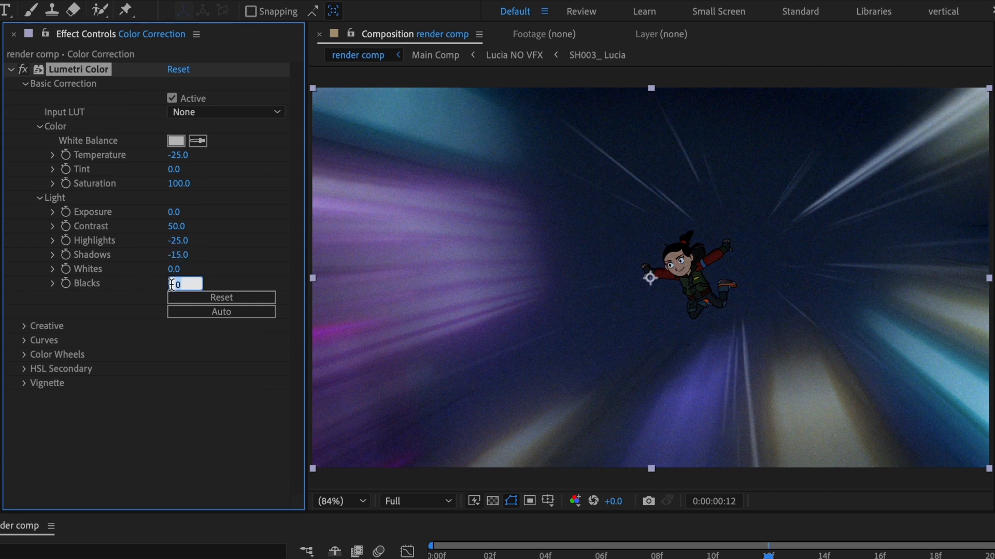
{"action": "type", "text": "-20"}
{"action": "key", "text": "Return"}
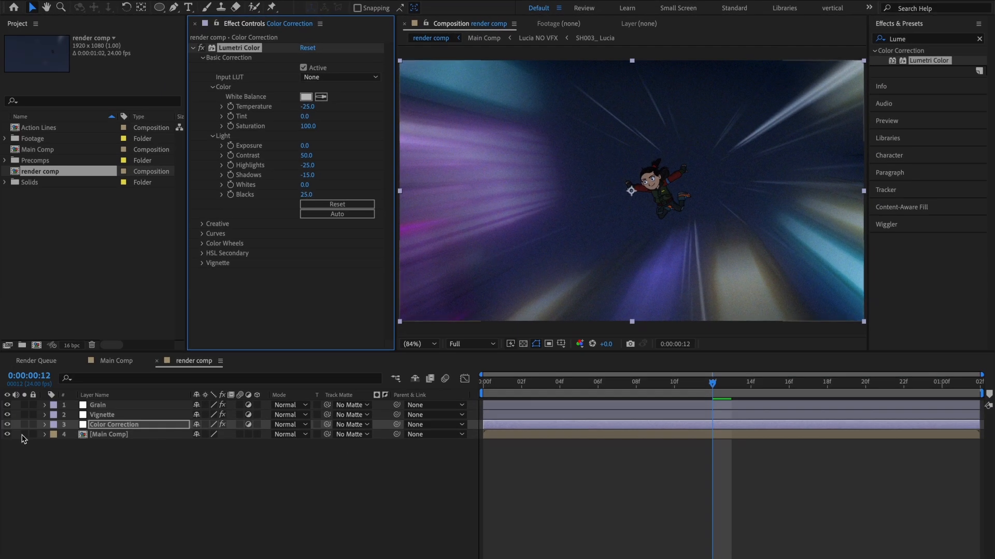
Compare the graded frame with the Main Comp layer soloed, and preview the shot with all layers shown.
{"action": "left_click", "coordinate": [24, 435]}
{"action": "left_click", "coordinate": [24, 435]}
{"action": "left_click", "coordinate": [24, 434]}
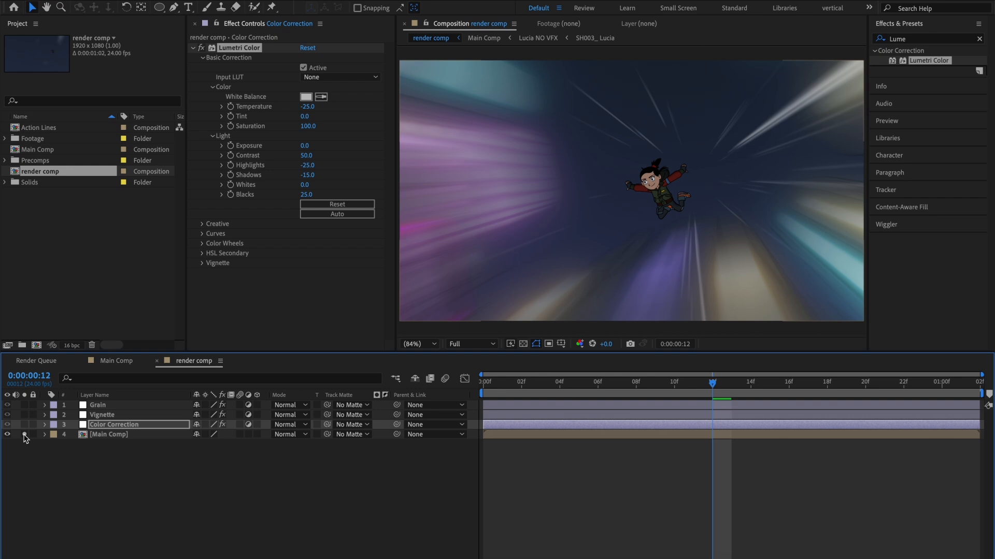
{"action": "key", "text": "space"}
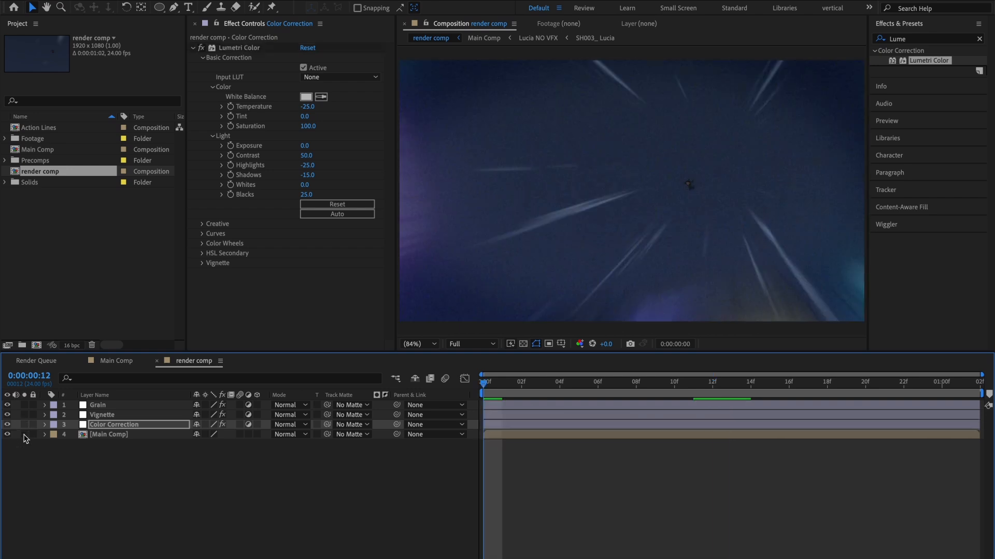